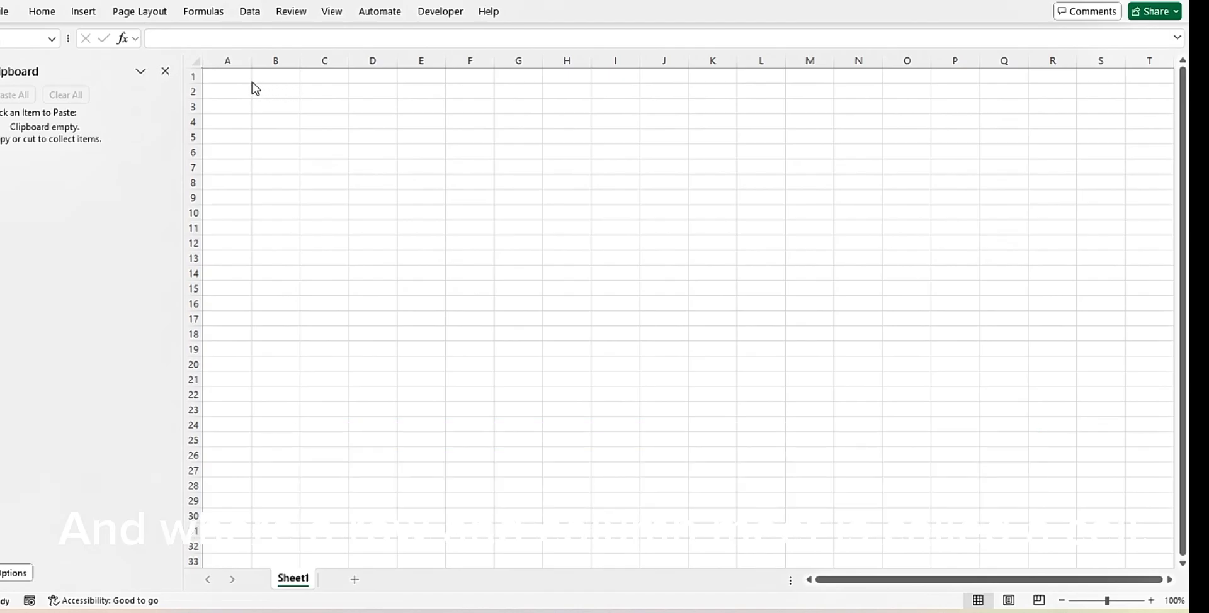
Enter the column headers s/n, Name, Age and Score in cells A1 to D1
left_click(235, 76)
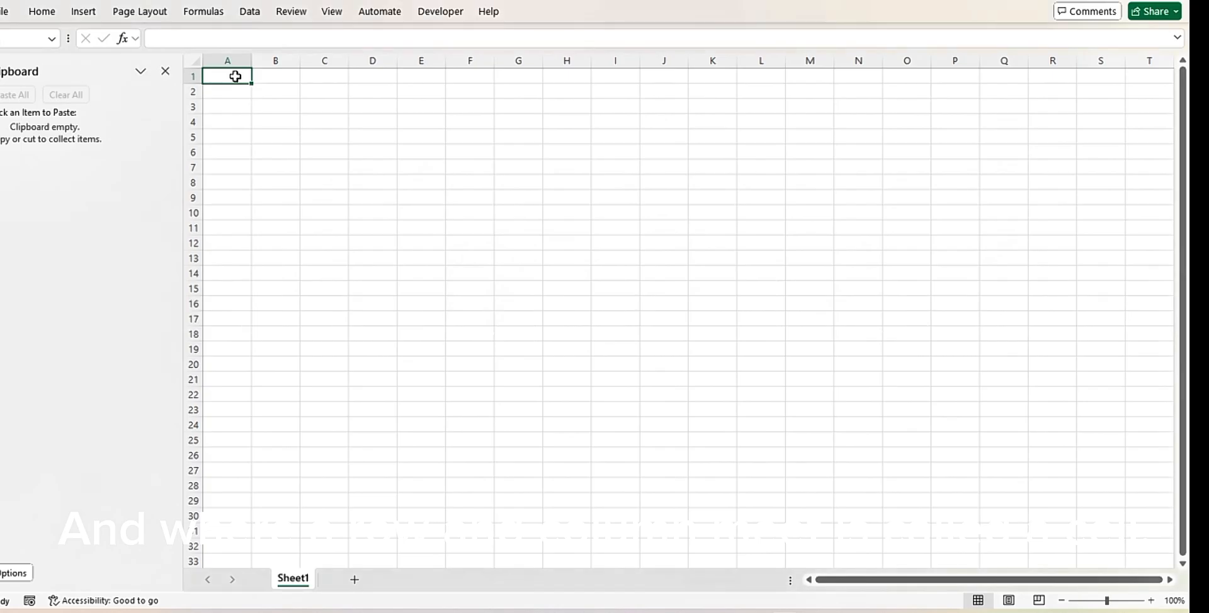
type("s")
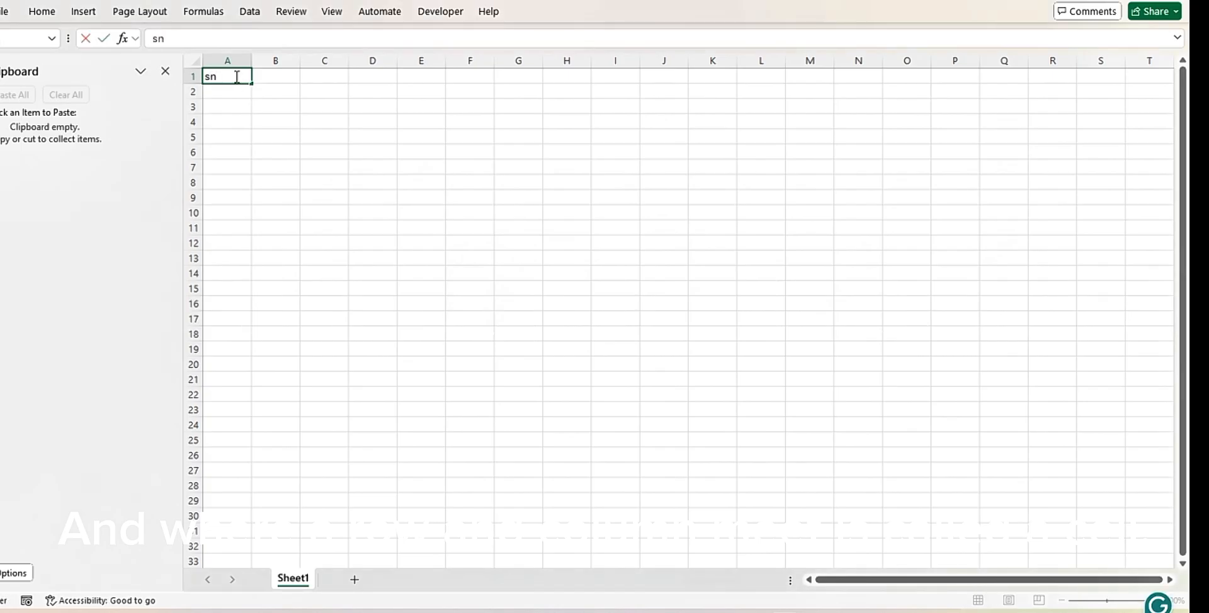
type("/n")
left_click(272, 78)
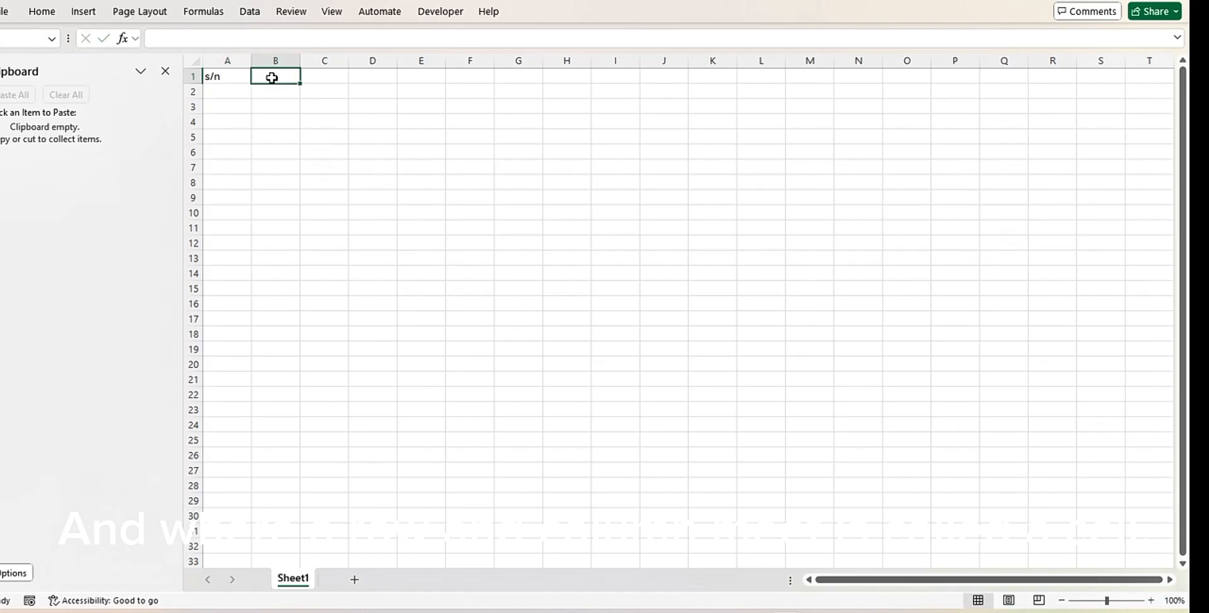
type("Name")
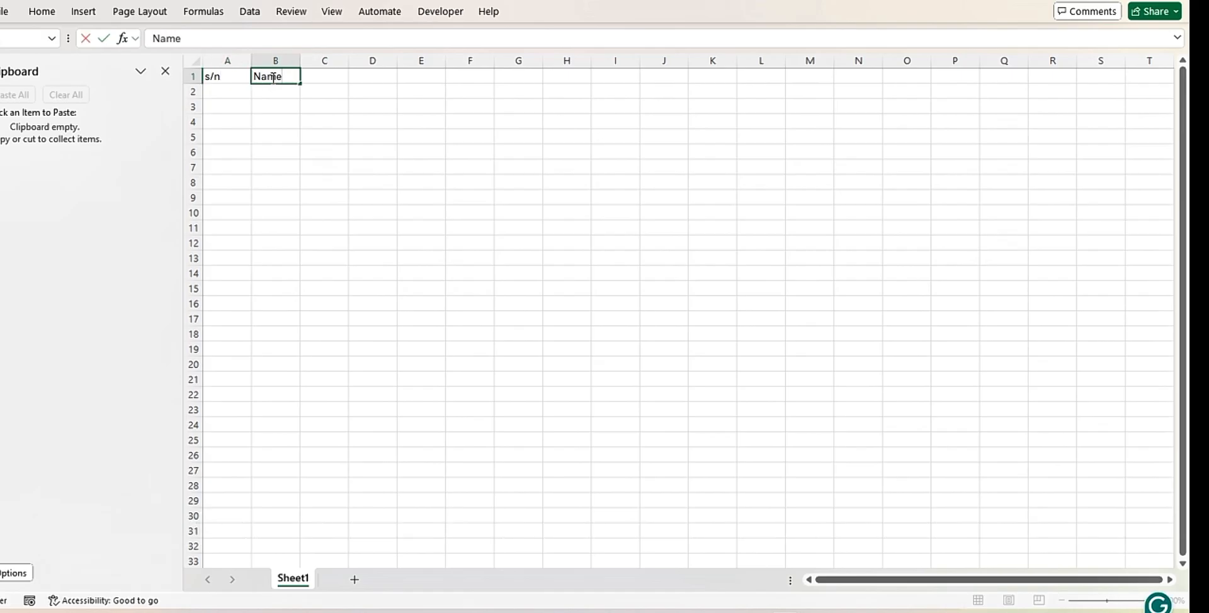
left_click(327, 76)
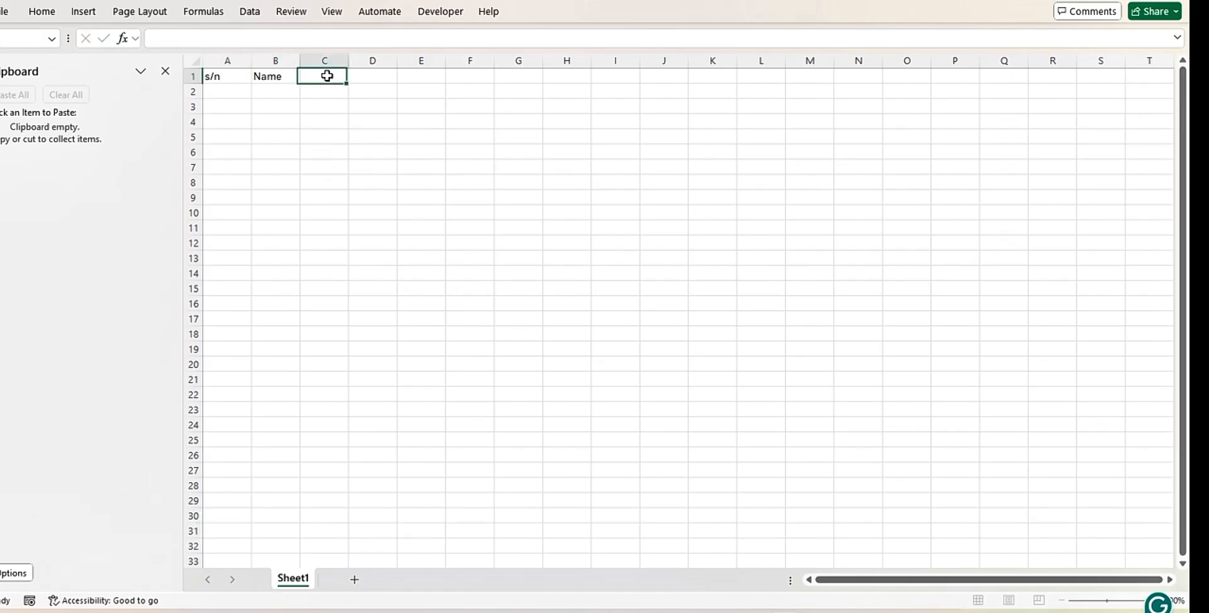
type("Age")
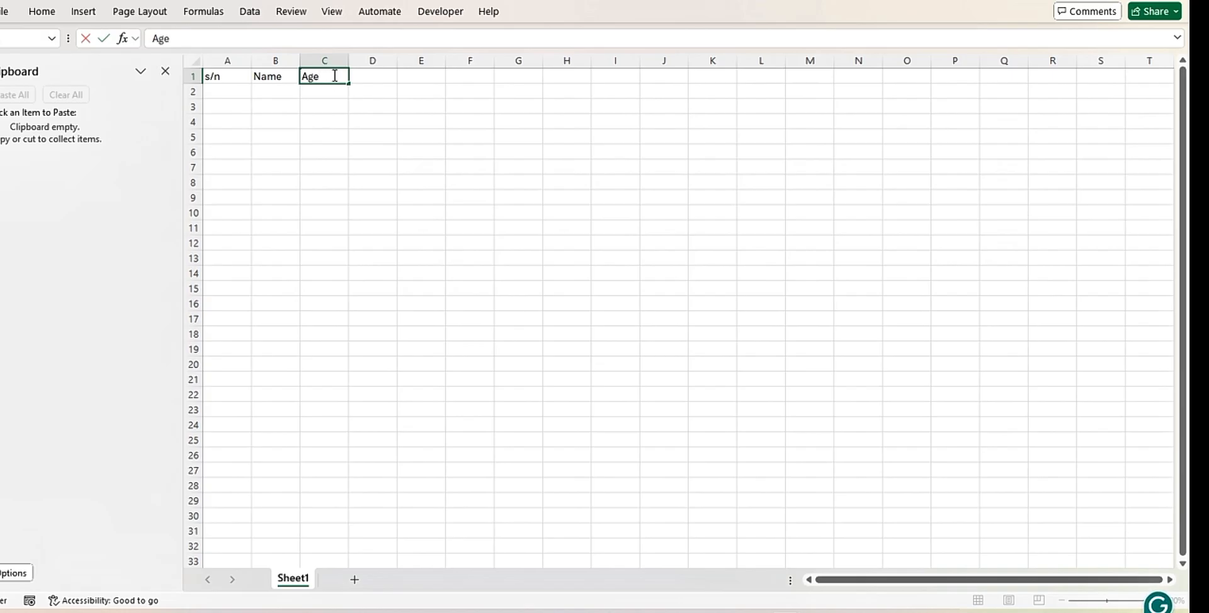
left_click(378, 77)
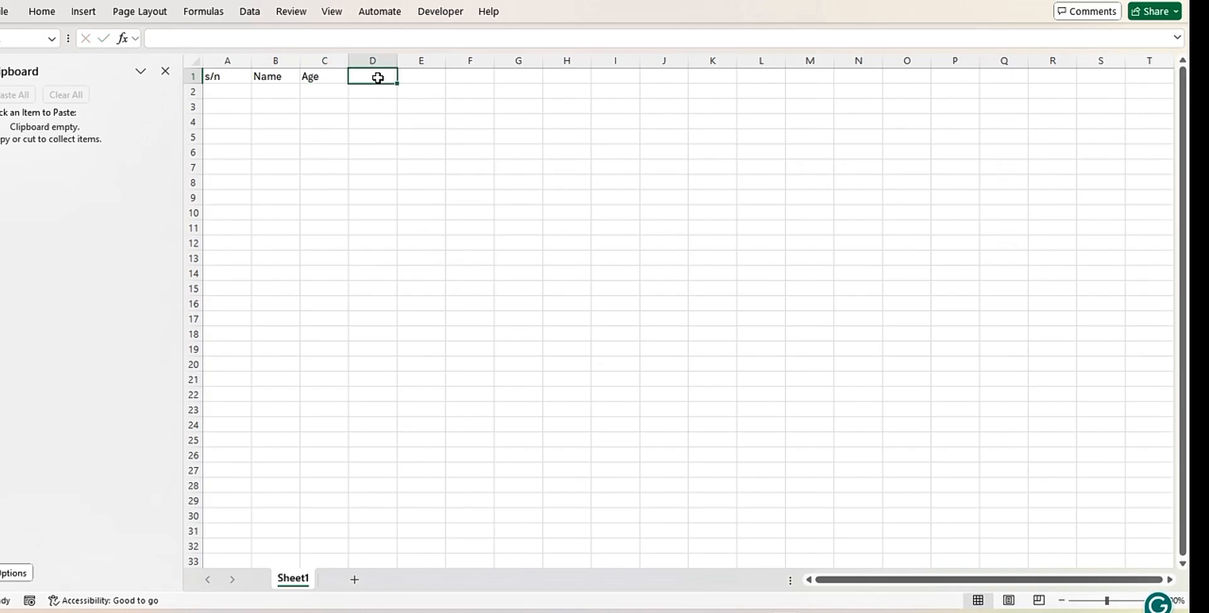
type("S")
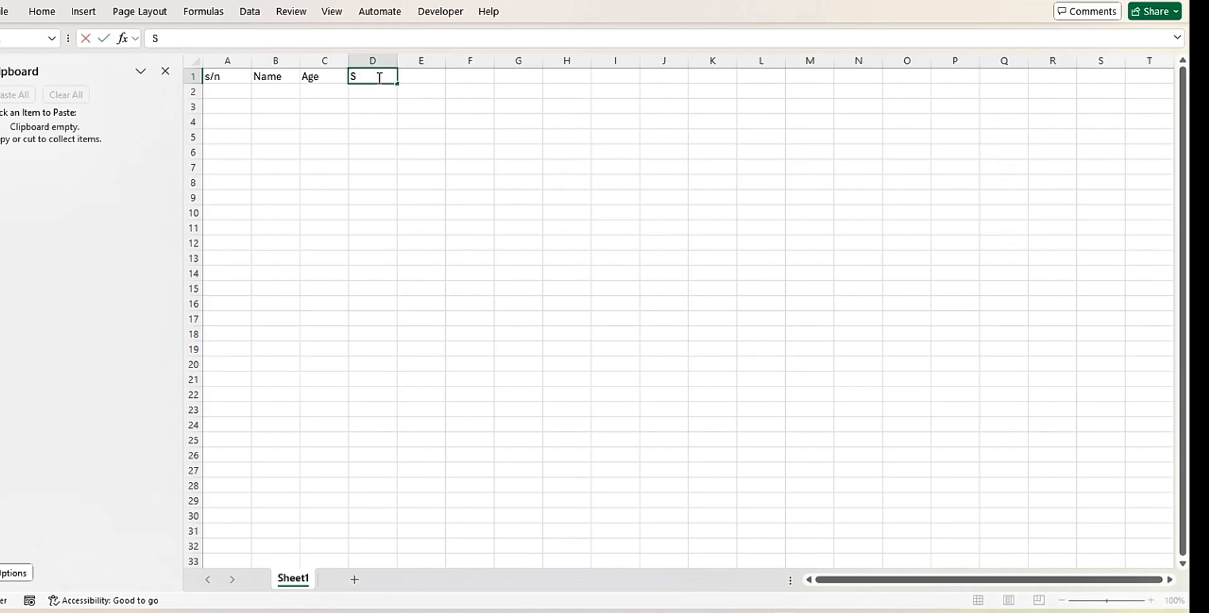
type("core")
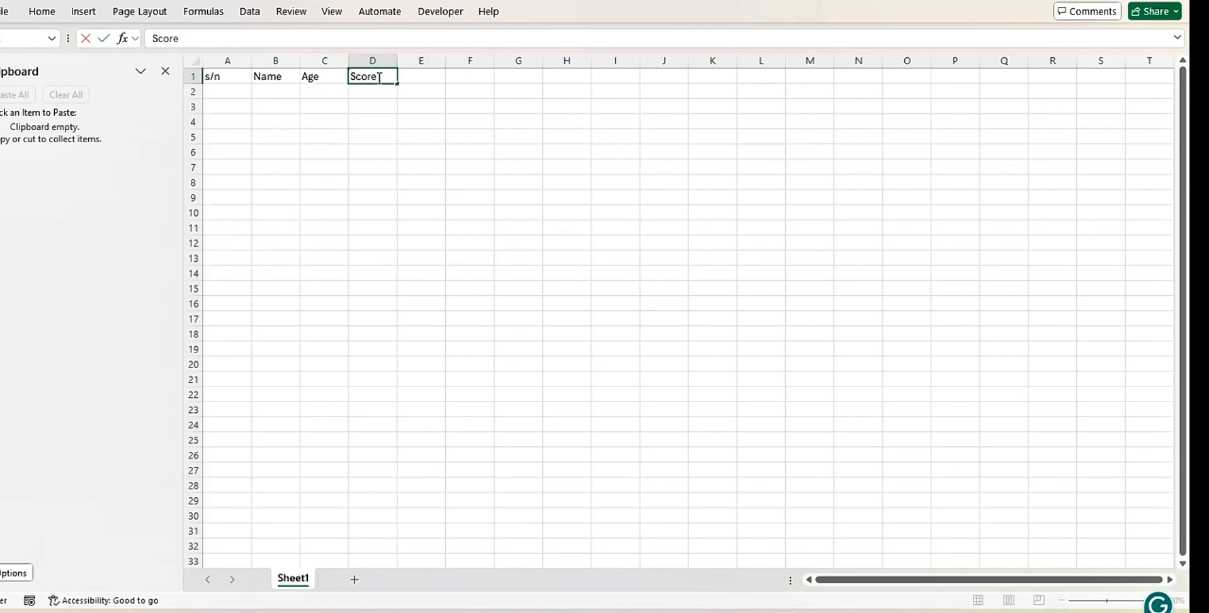
Narrow column A to fit its header and enter the serial numbers 1 to 5 in cells A2 to A6
left_click(246, 92)
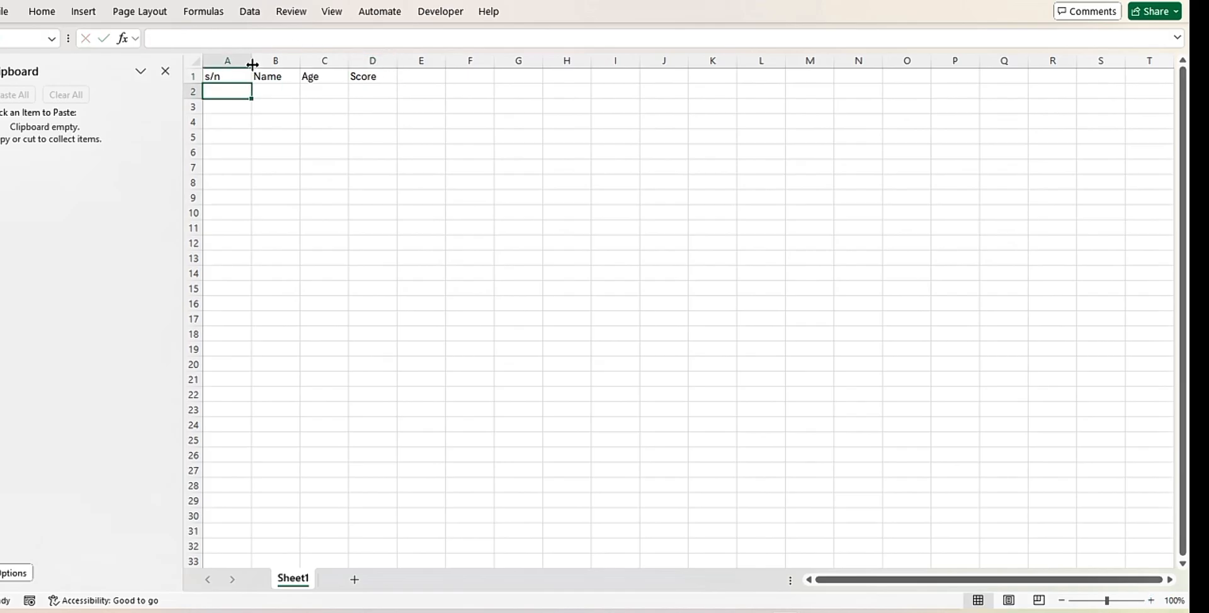
left_click_drag(250, 60, 223, 61)
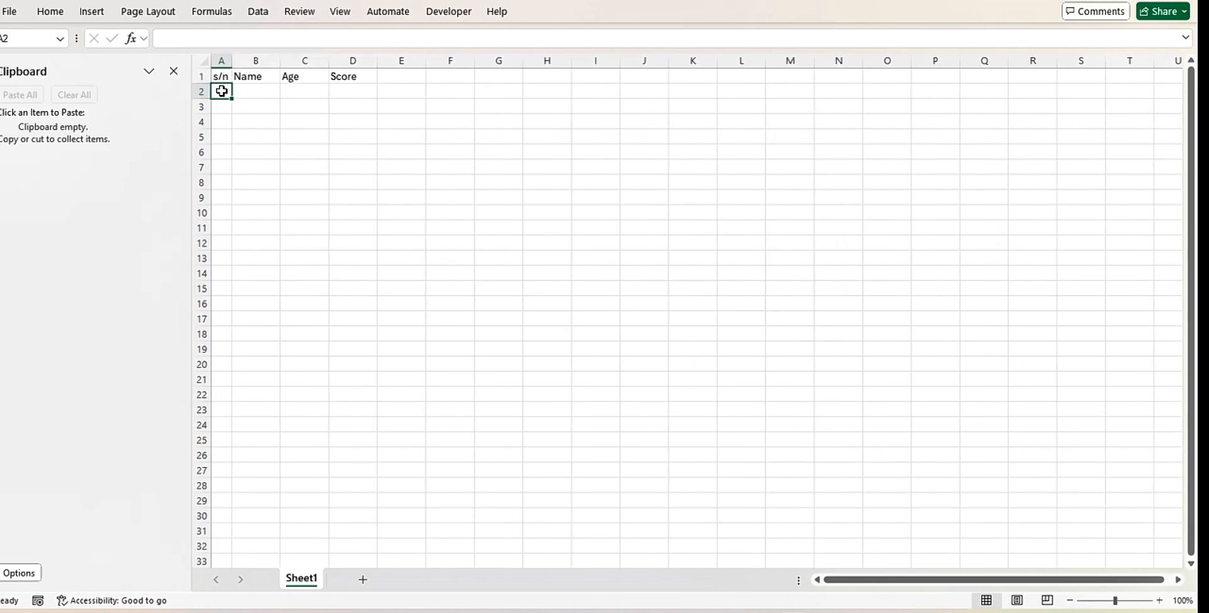
type("1")
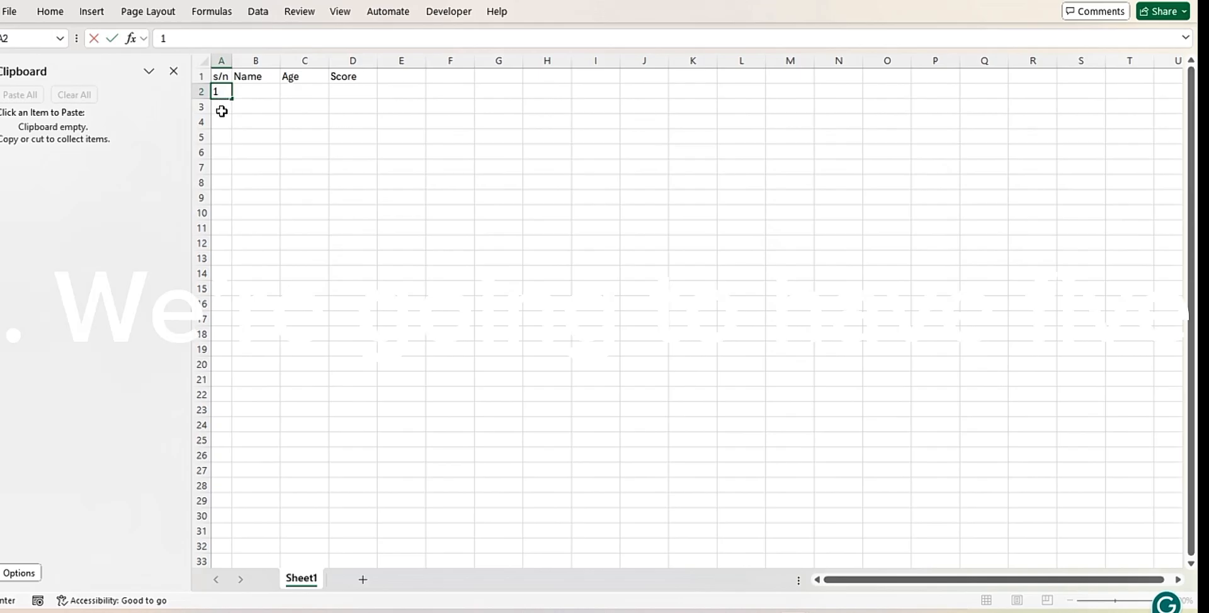
left_click(222, 111)
type("2")
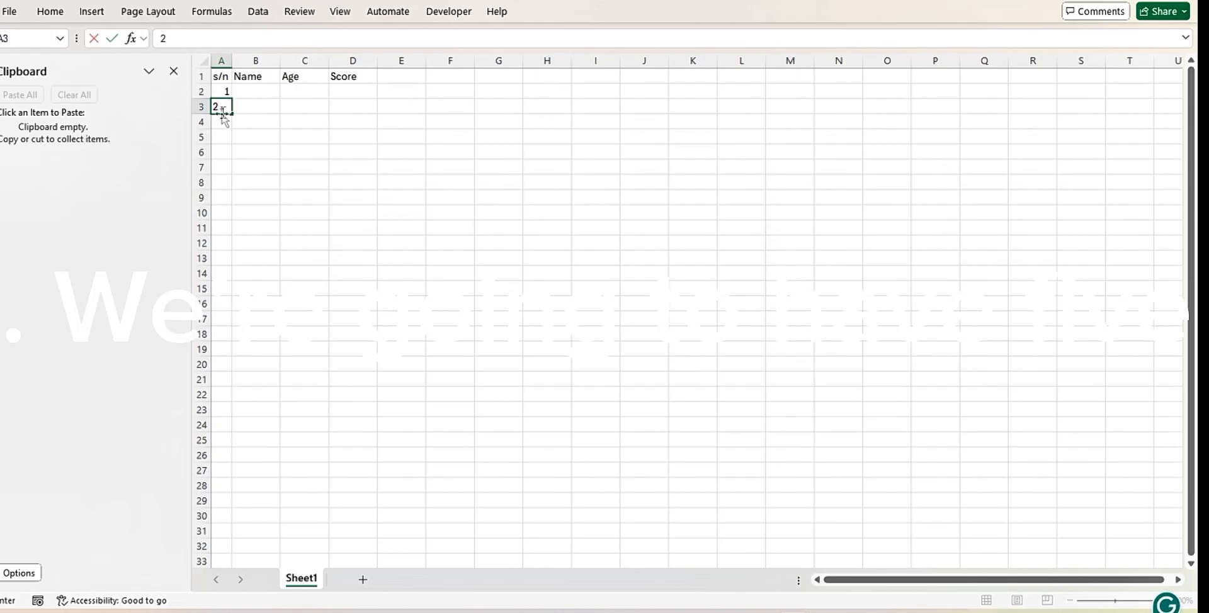
left_click(223, 128)
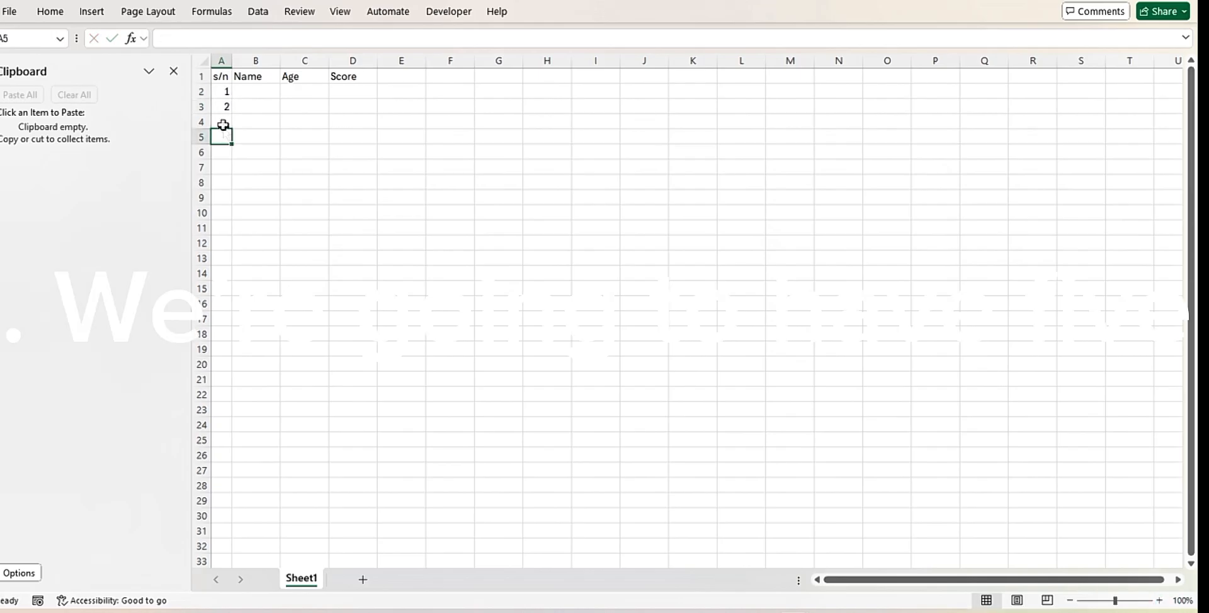
type("3")
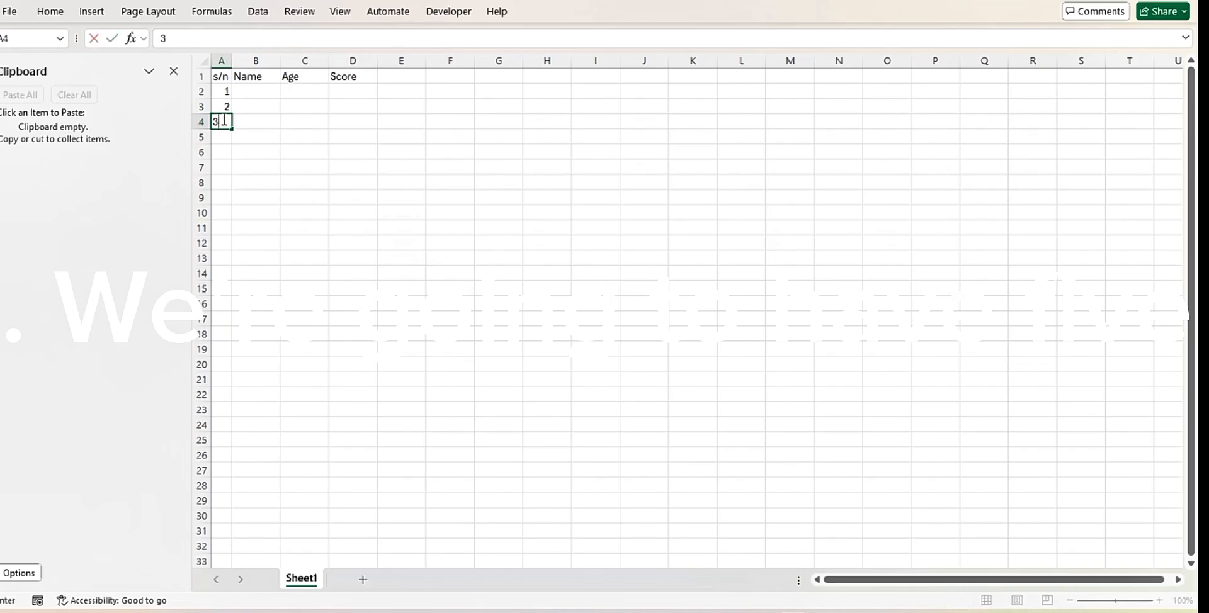
left_click(225, 135)
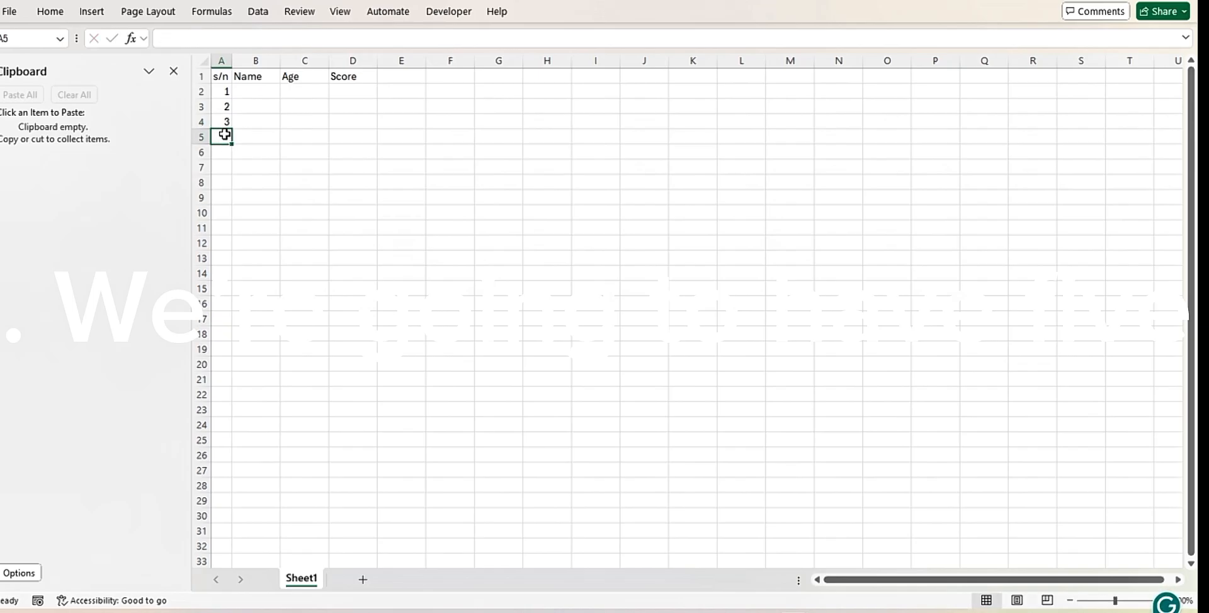
type("4")
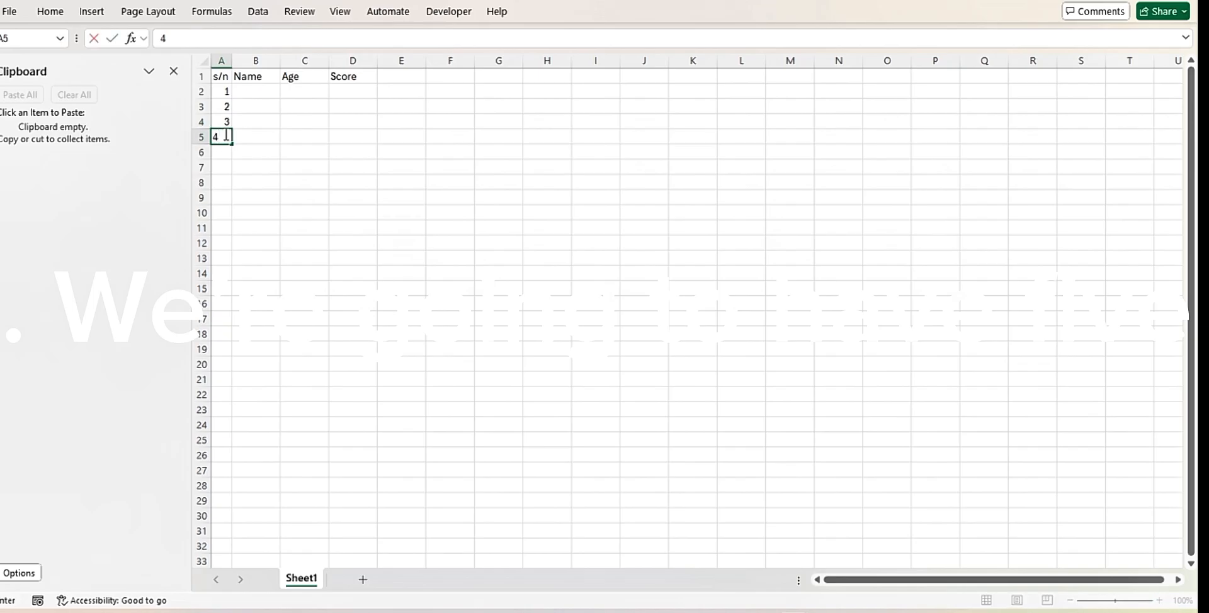
left_click(225, 151)
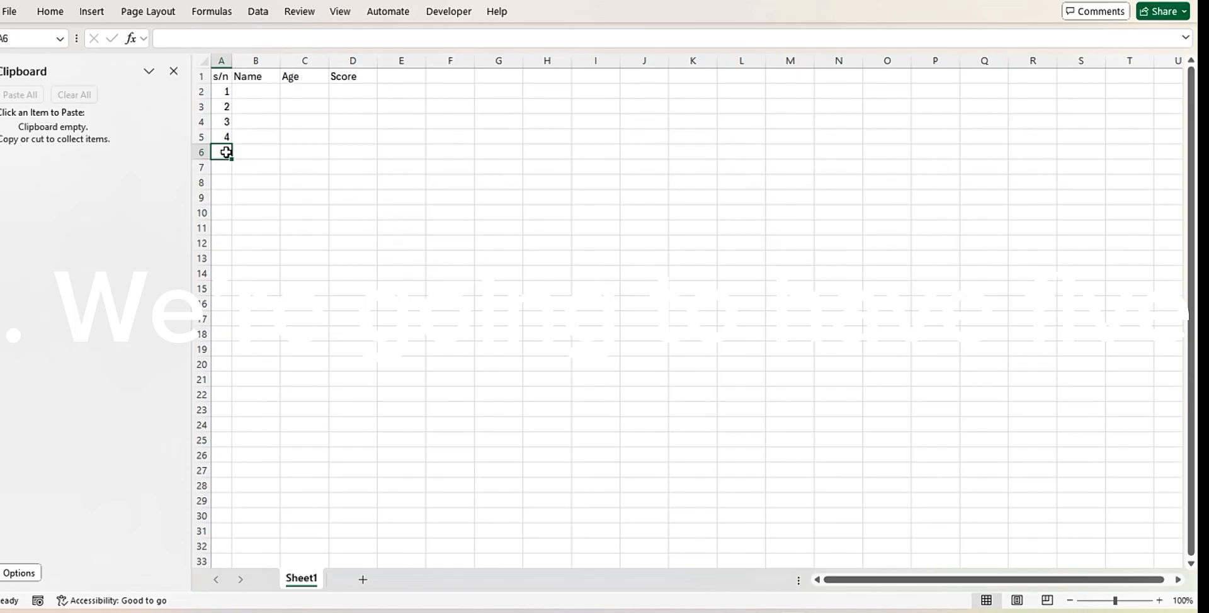
type("5")
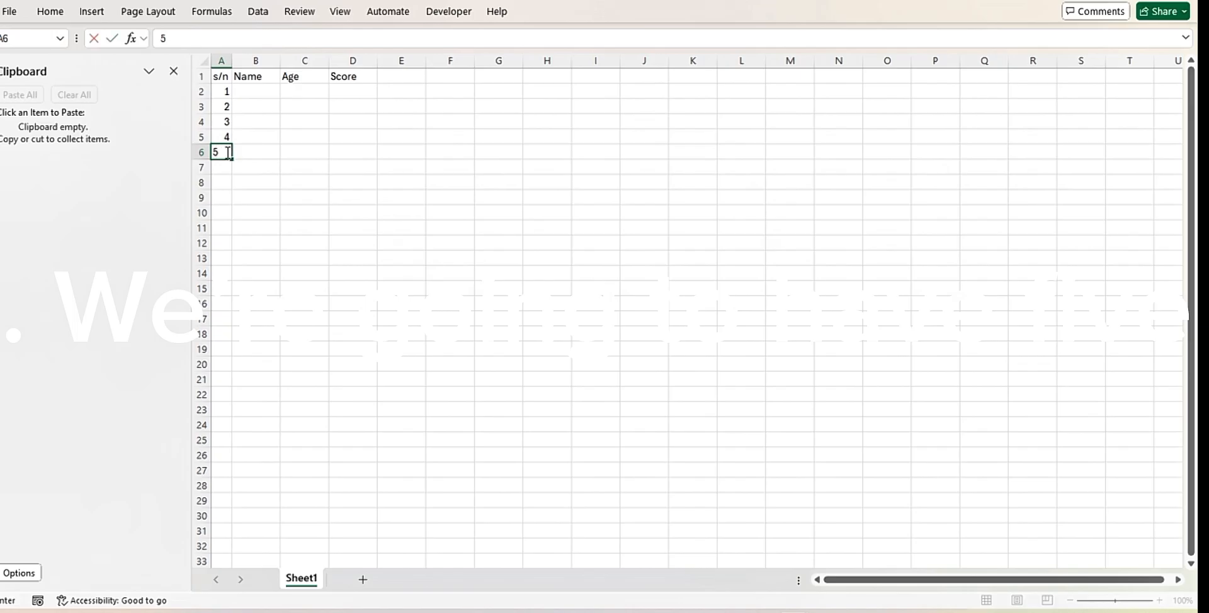
Enter the five people's first names in the Name column, cells B2 to B6
left_click(261, 90)
type("J")
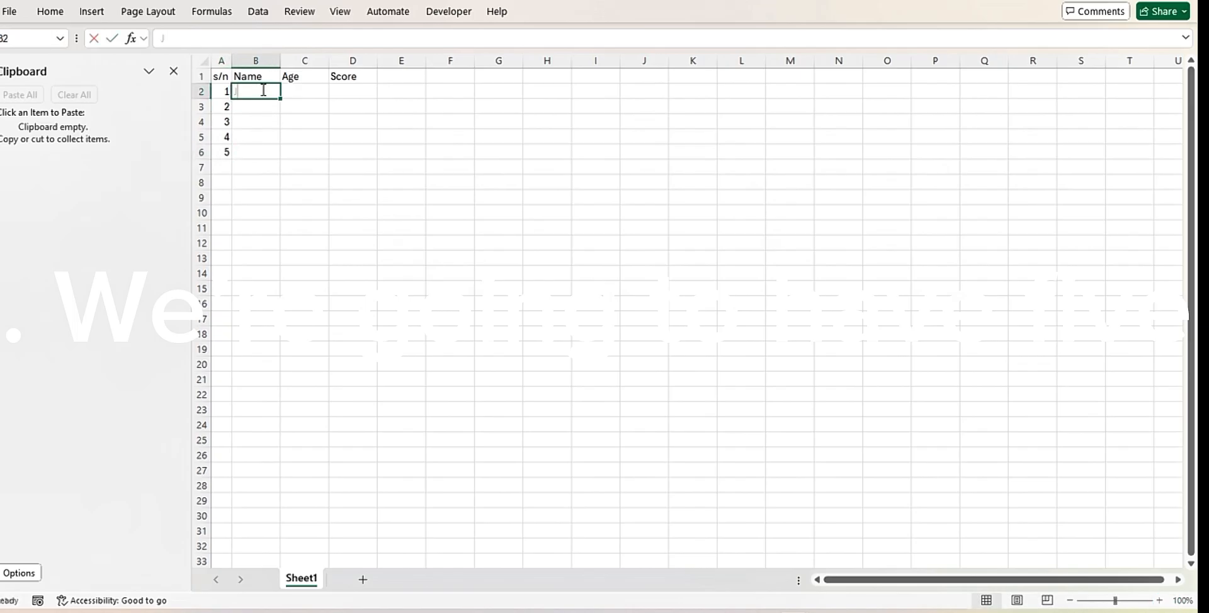
type("ohn")
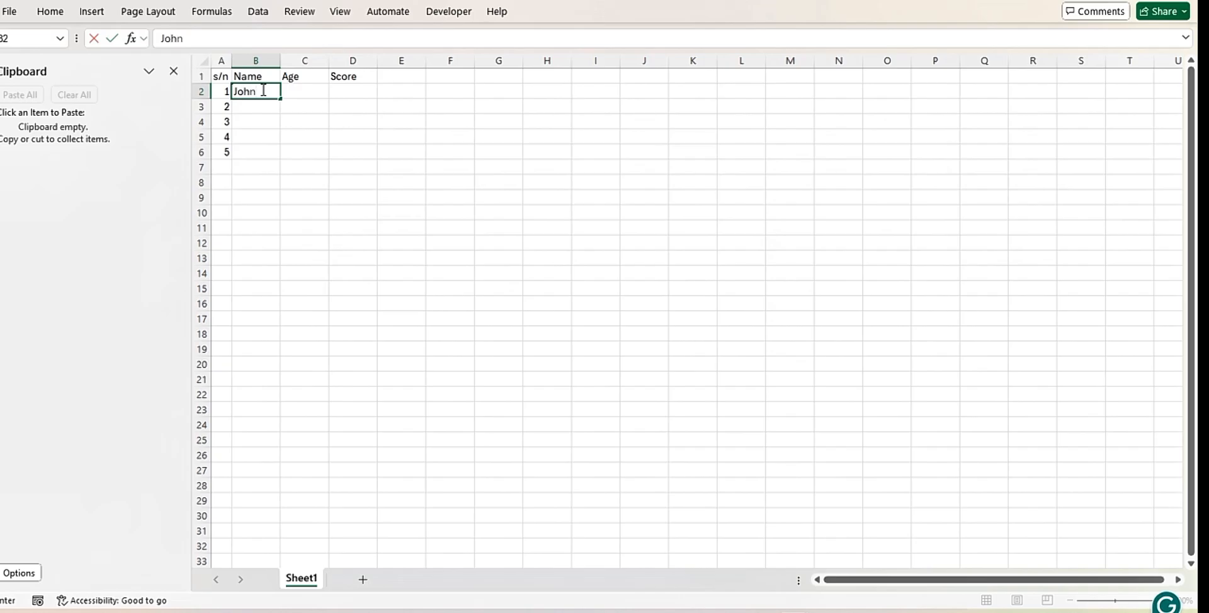
left_click(263, 107)
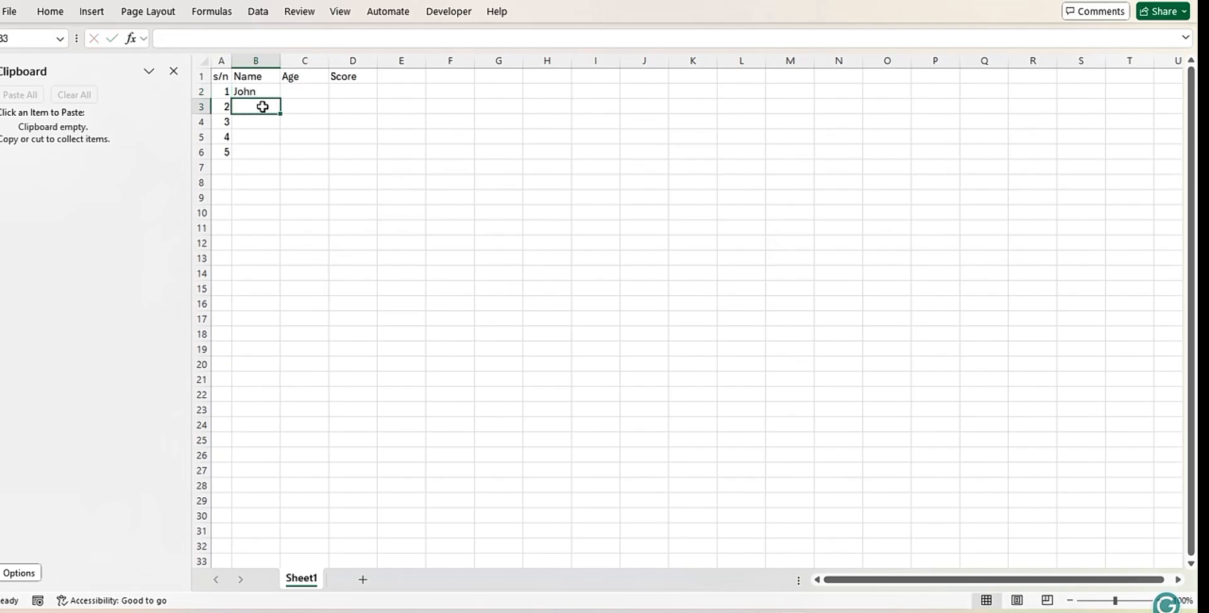
type("Da")
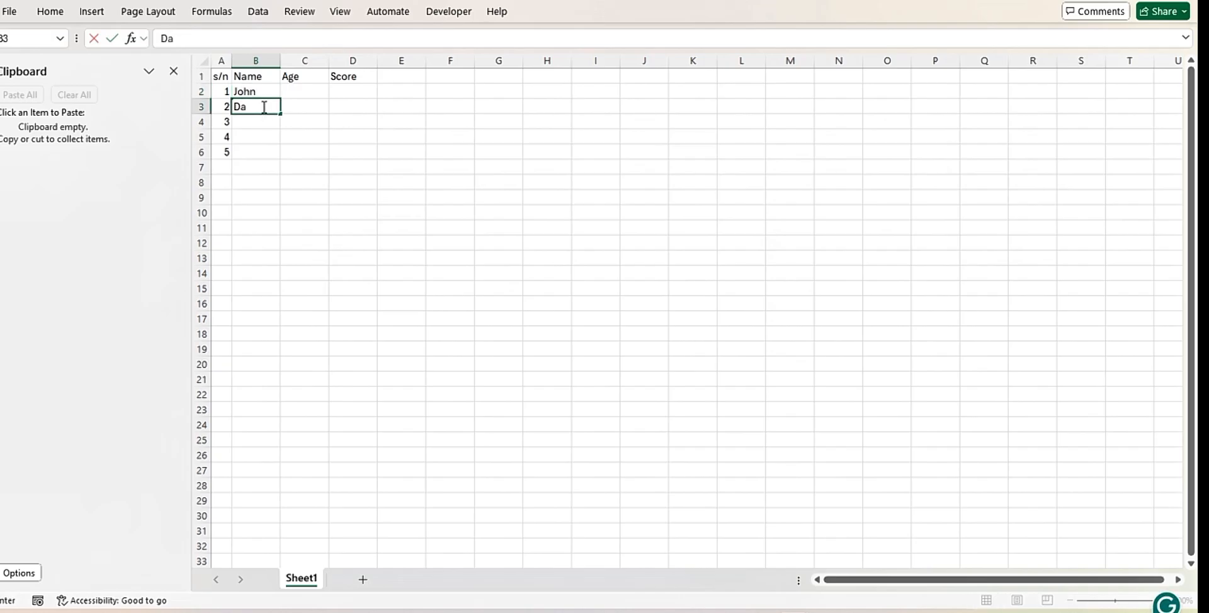
type("vide")
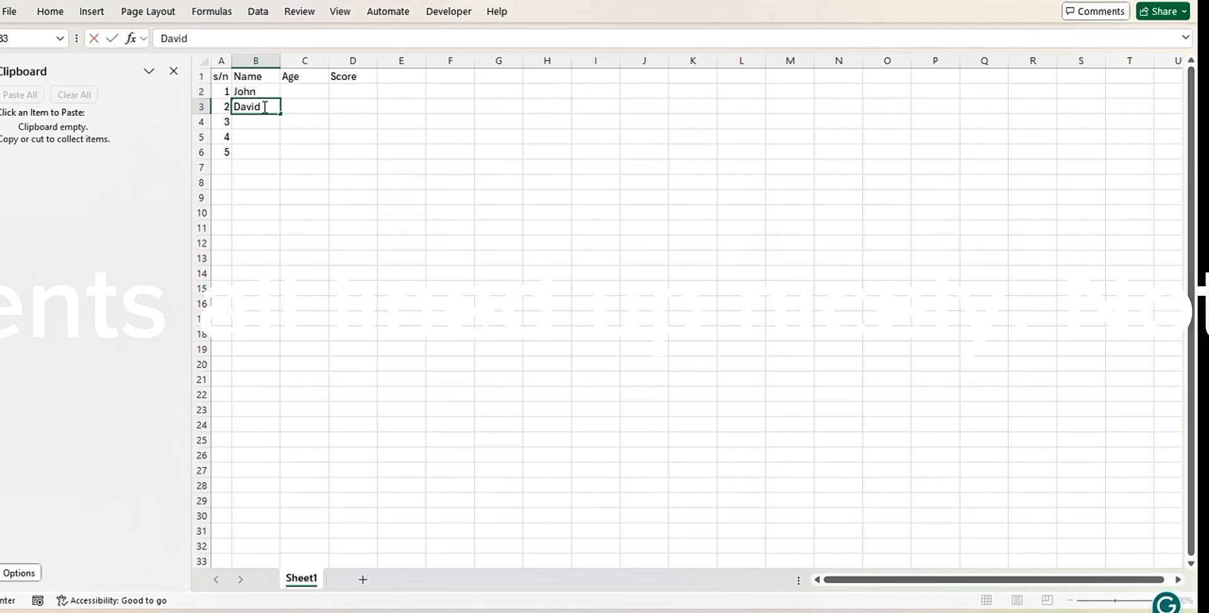
left_click(267, 124)
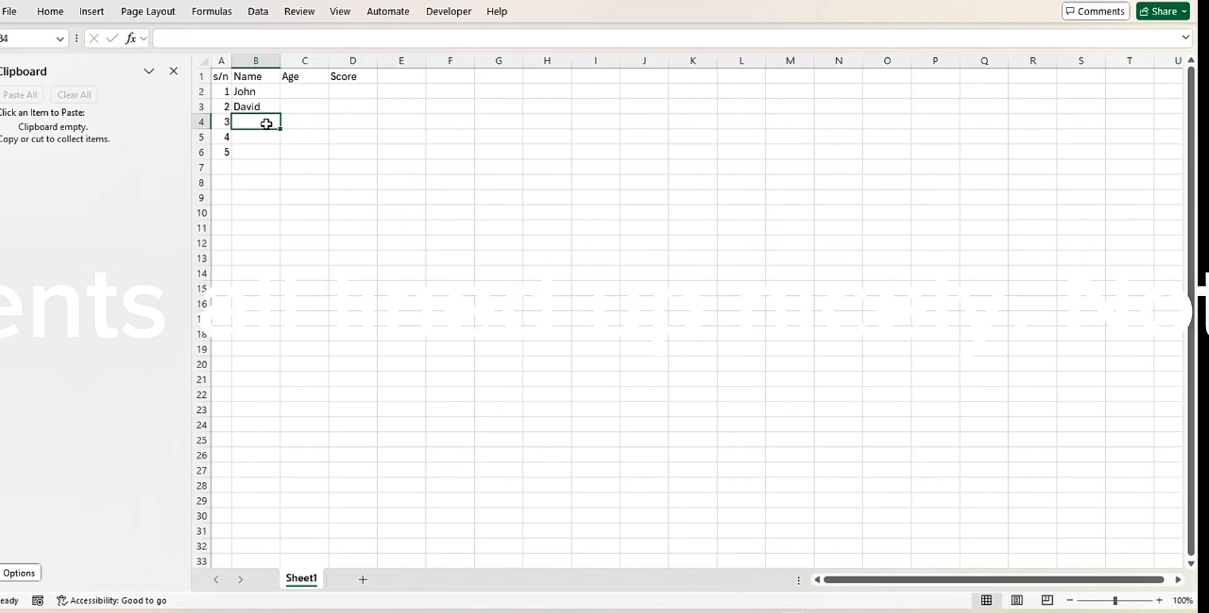
type("M")
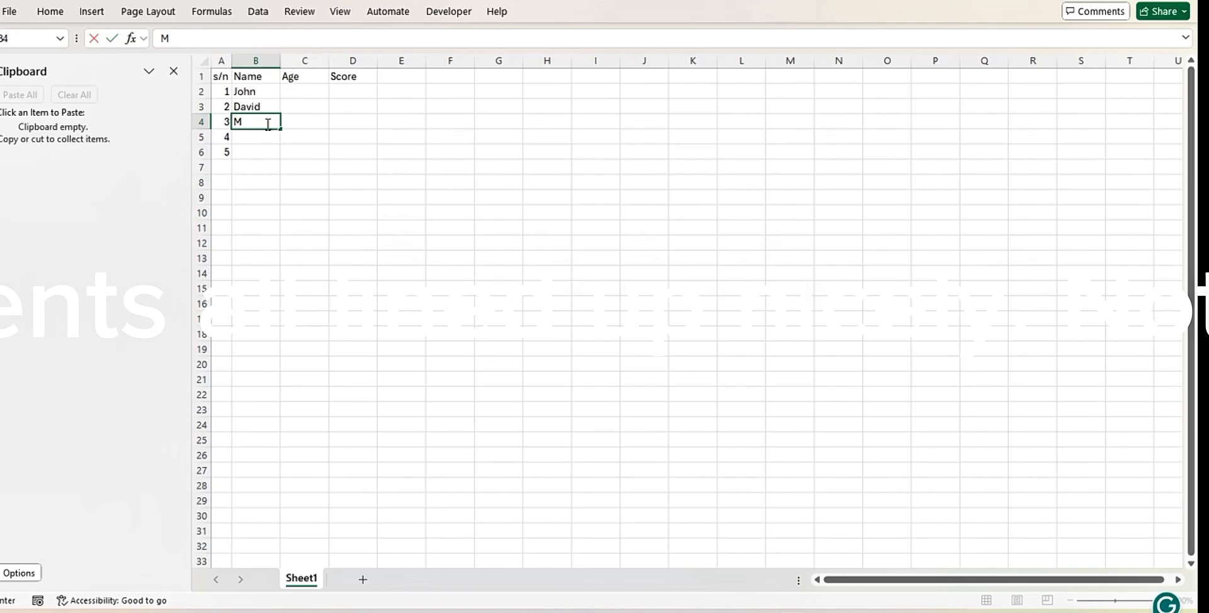
type("ercy")
left_click(267, 138)
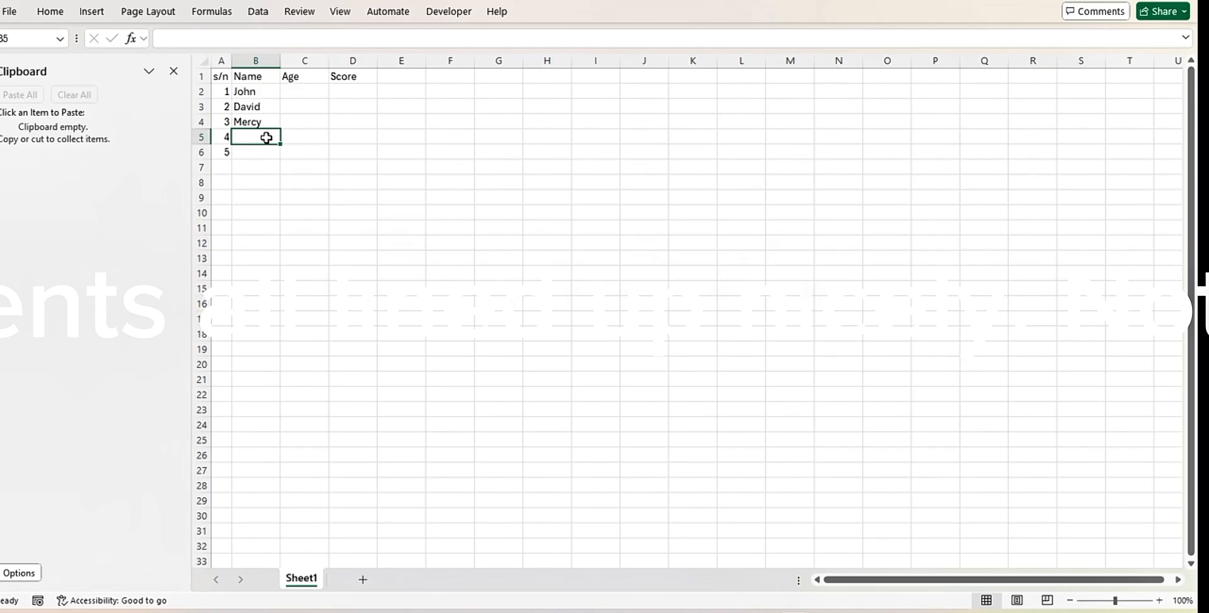
type("Pet")
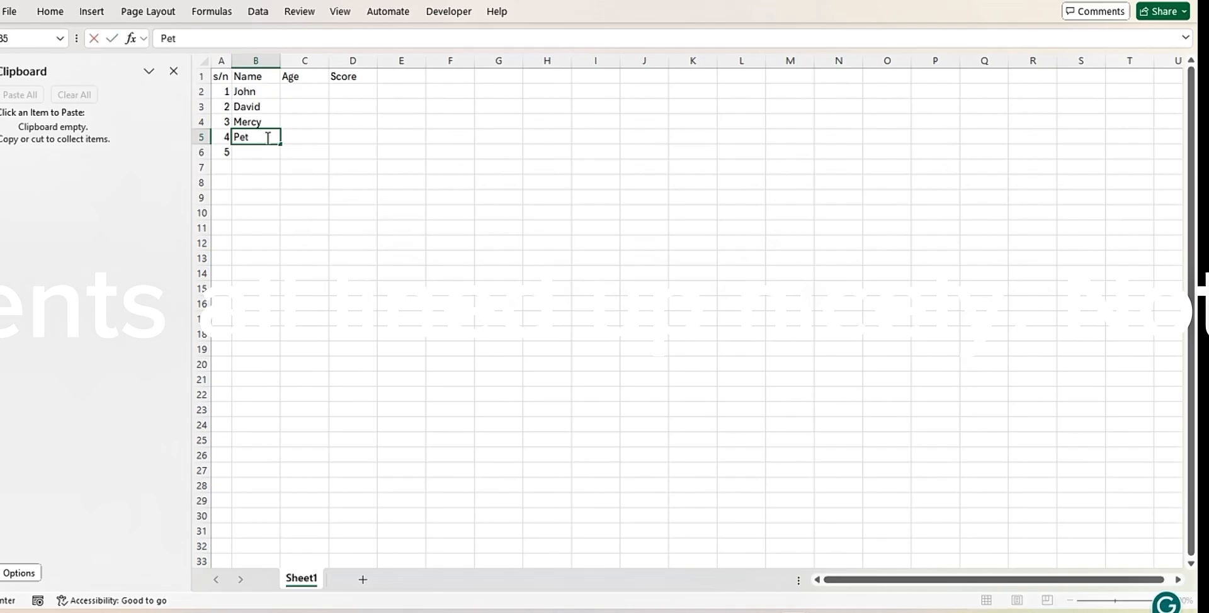
type("er")
left_click(264, 154)
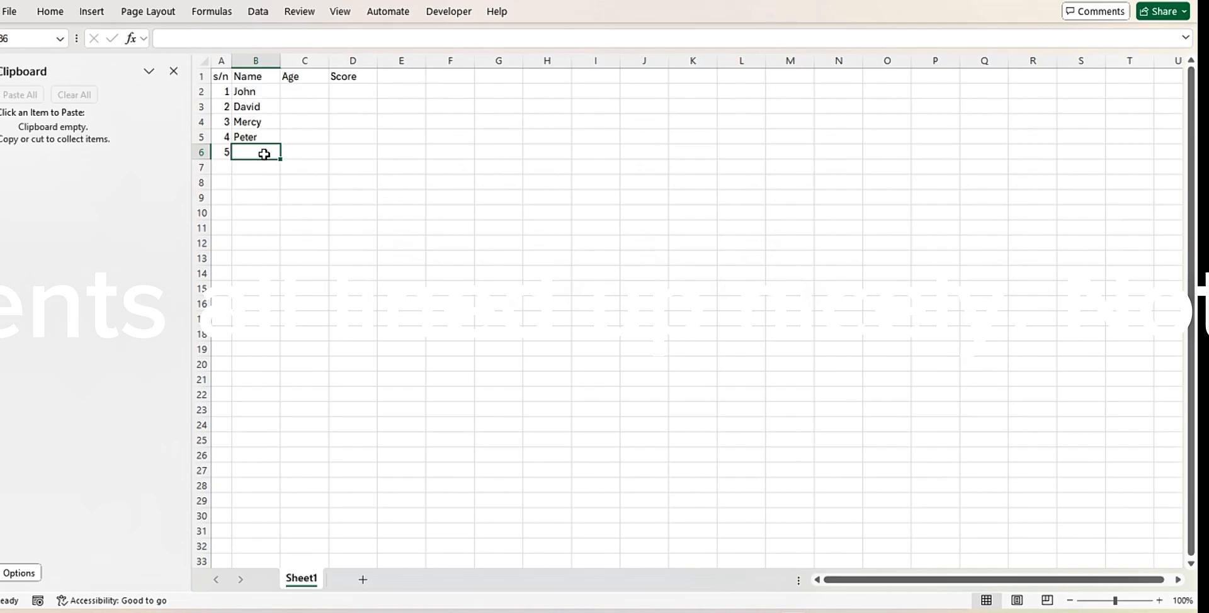
type("S")
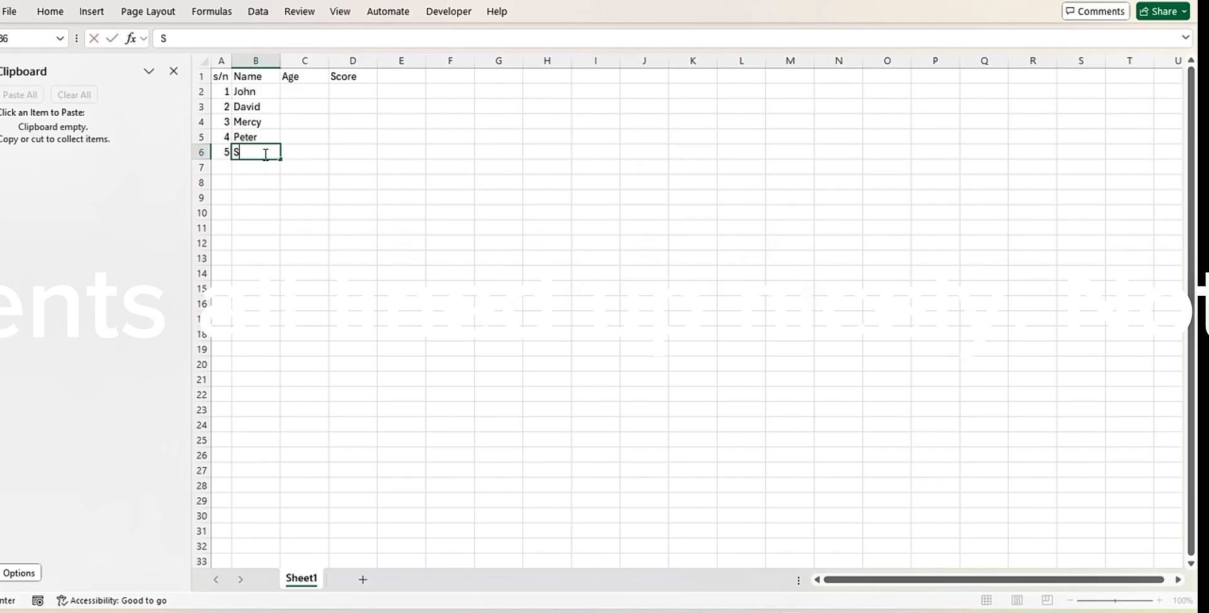
type("uc")
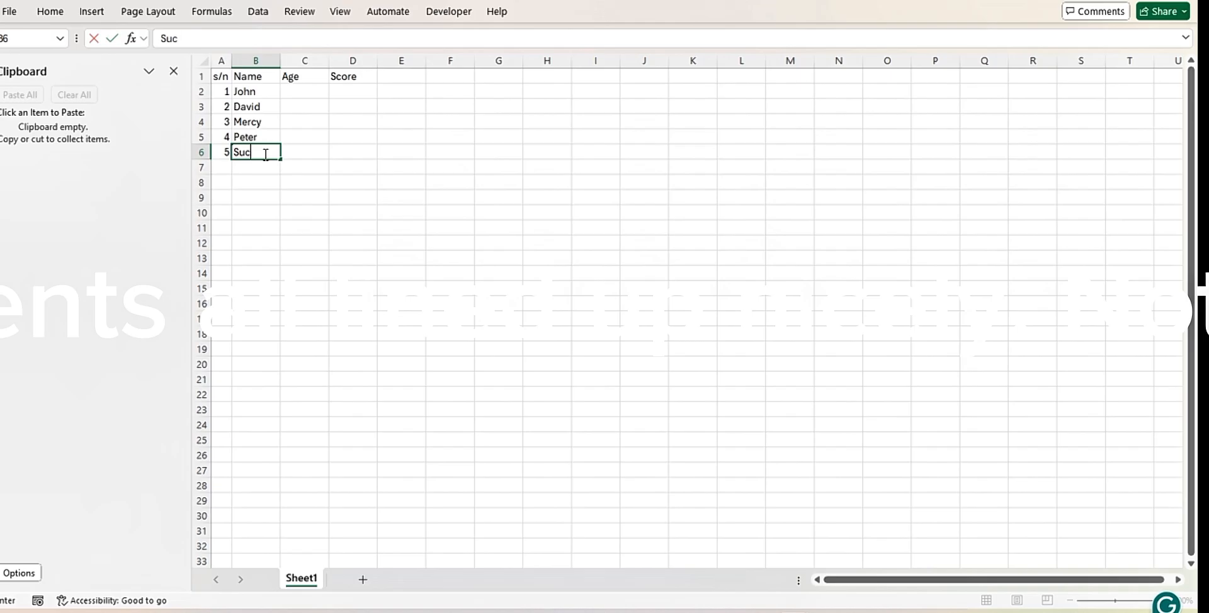
type("cess")
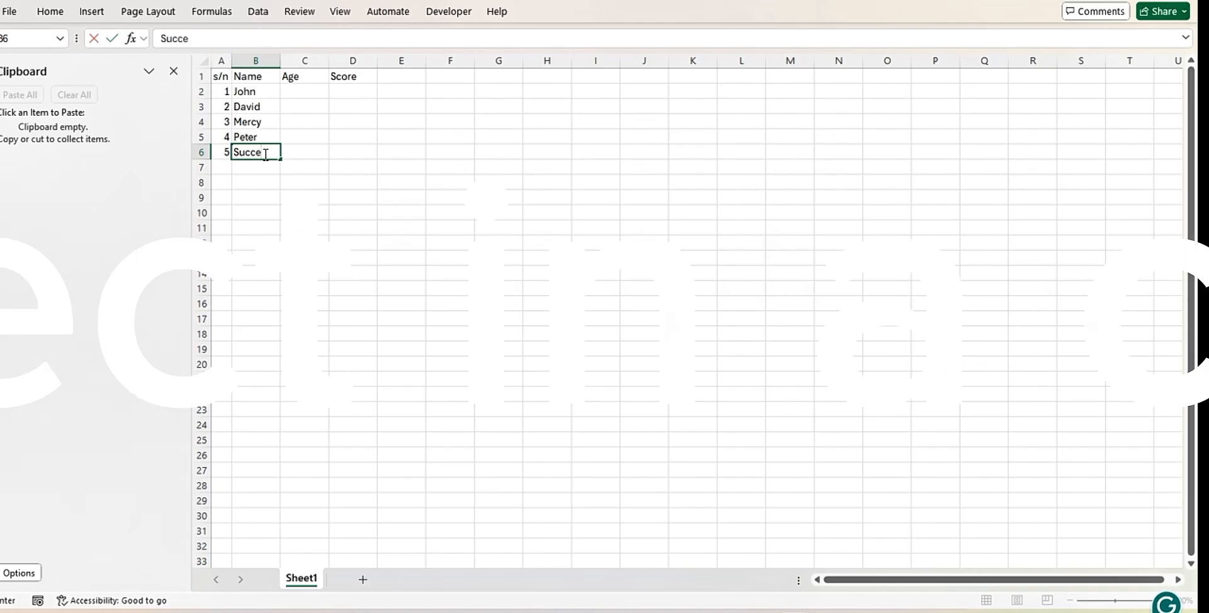
Enter the ages 33, 36, 30, 25 and 37 in the Age column, cells C2 to C6
left_click(308, 91)
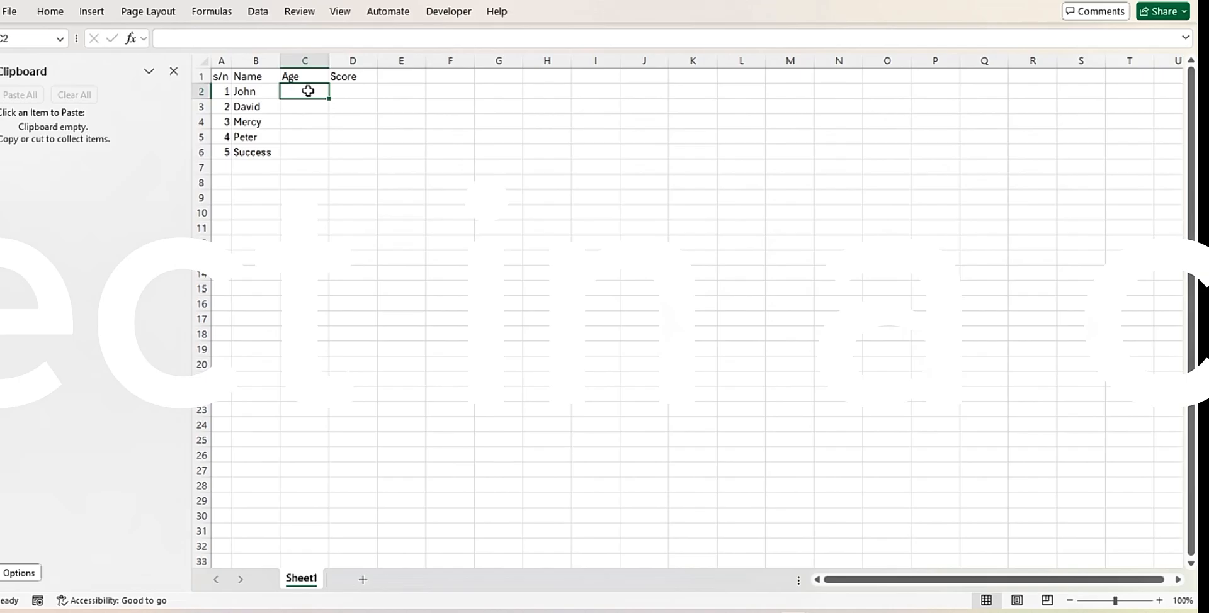
type("33")
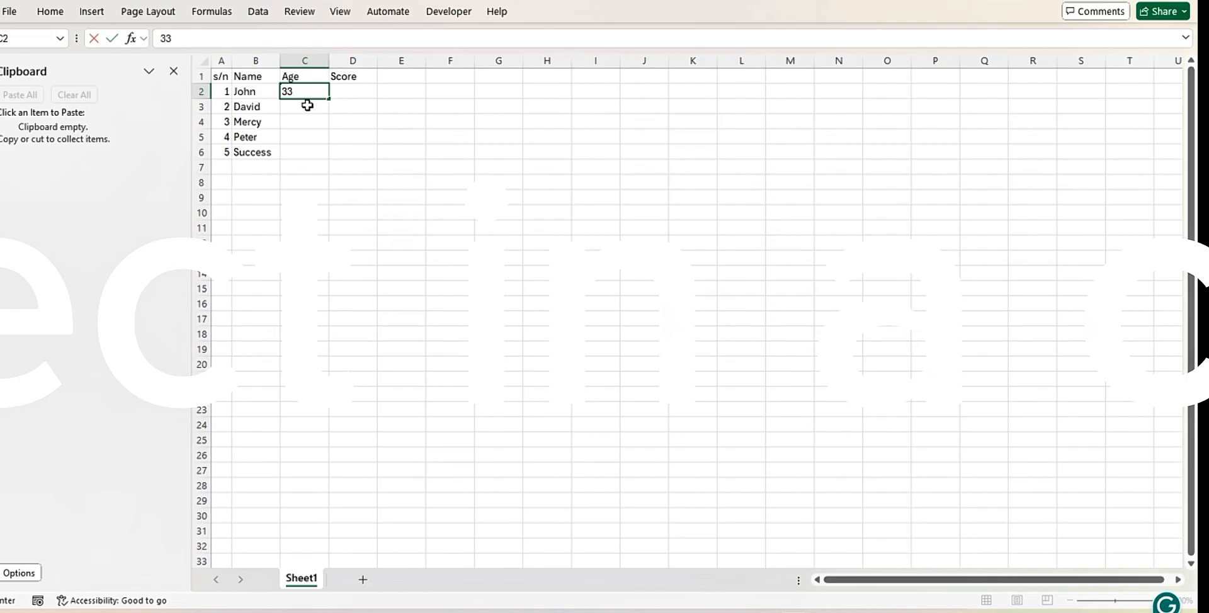
left_click(308, 106)
type("36")
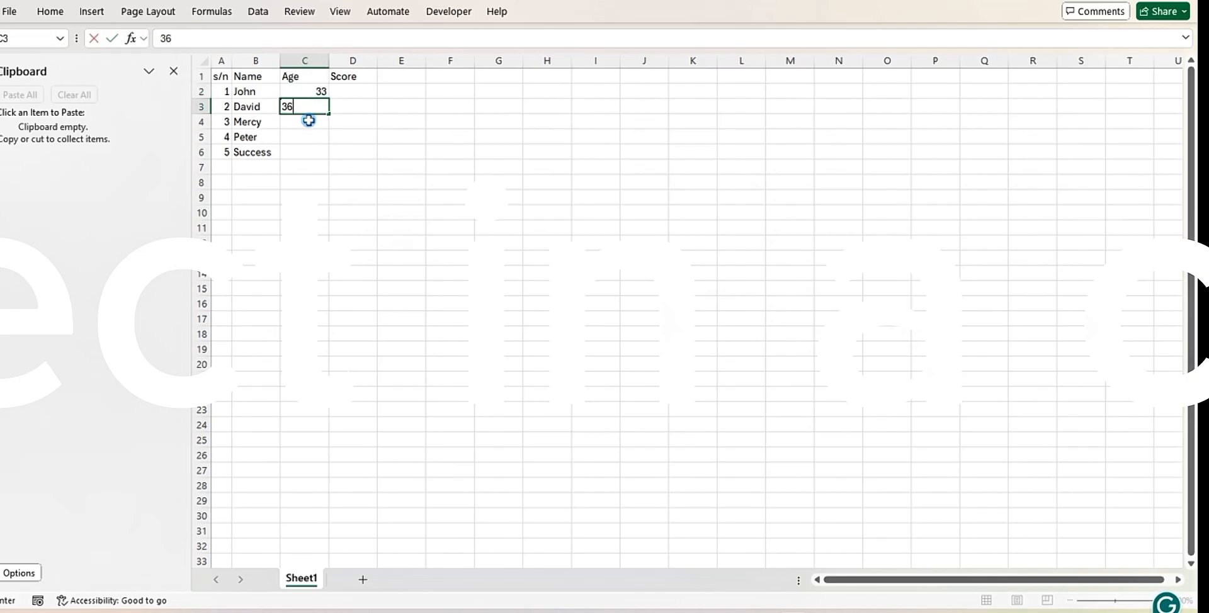
left_click(309, 120)
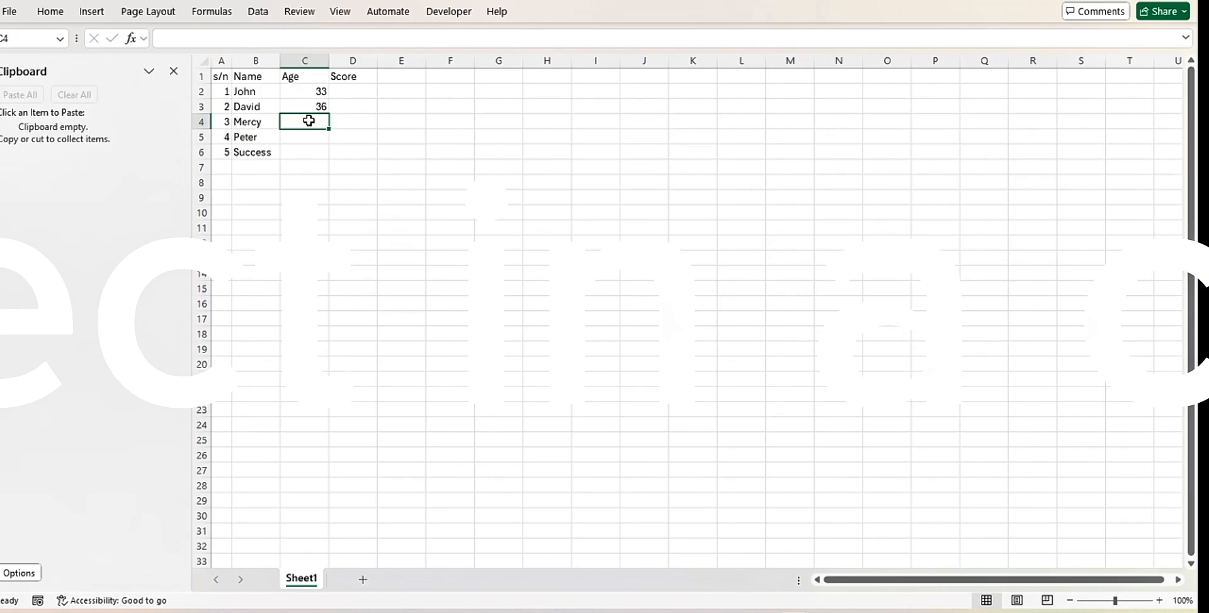
type("30")
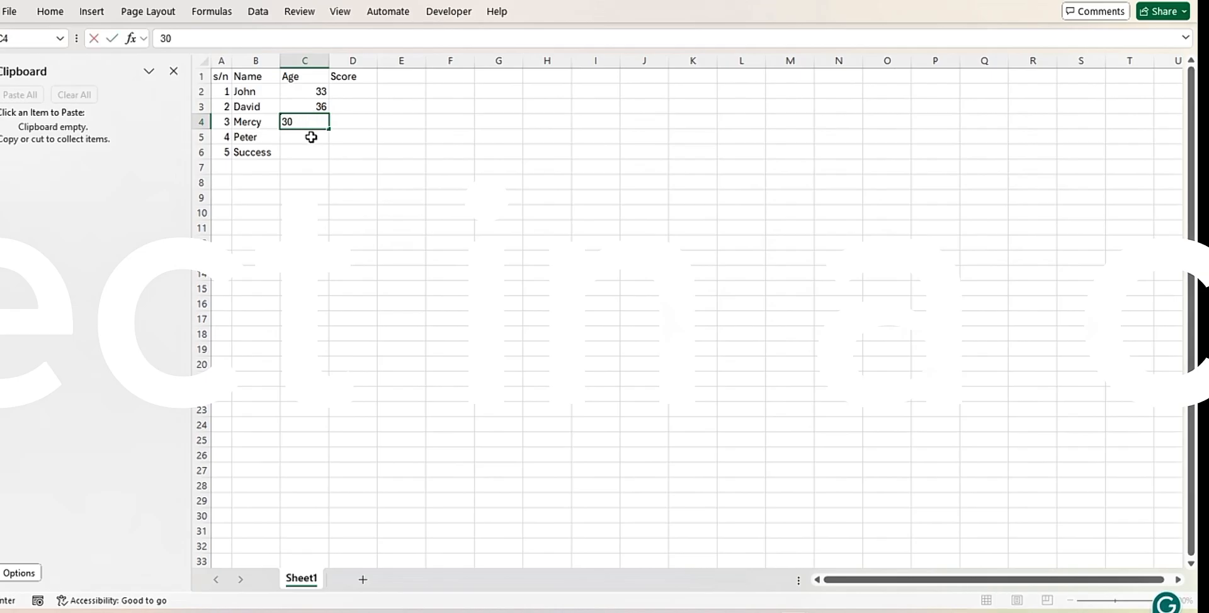
left_click(311, 138)
type("2")
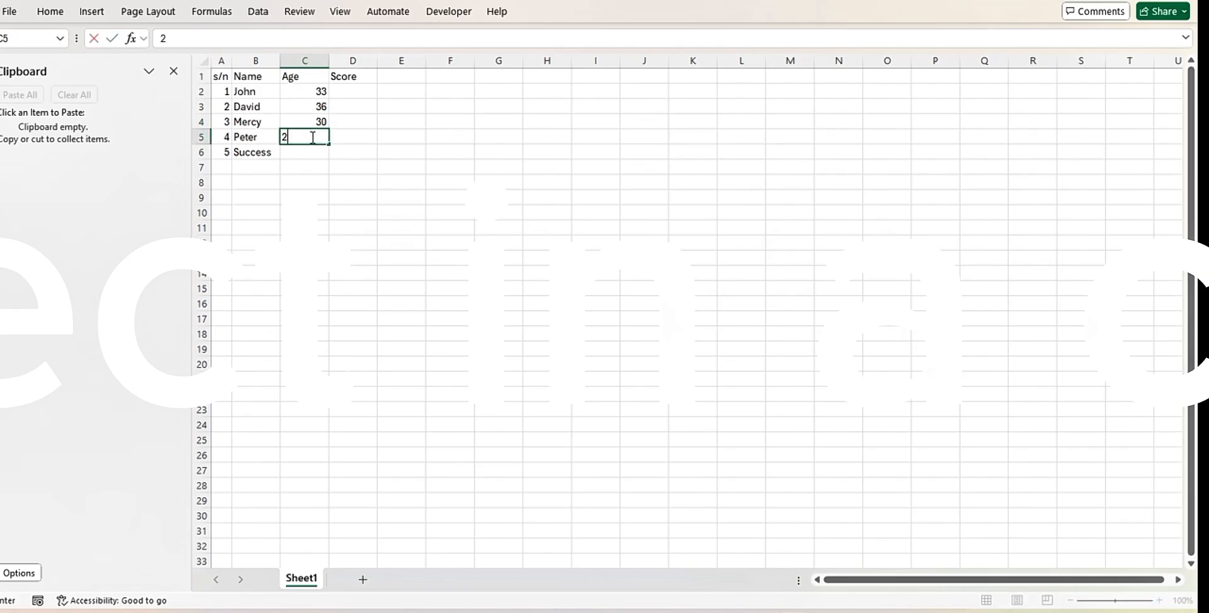
type("5")
left_click(304, 152)
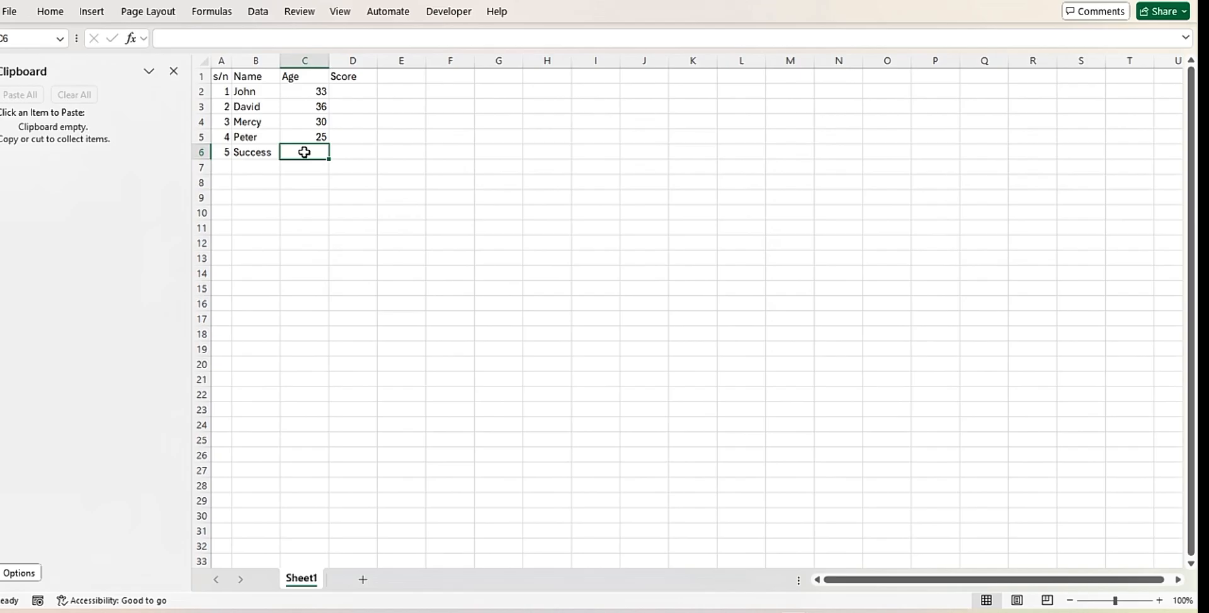
type("37")
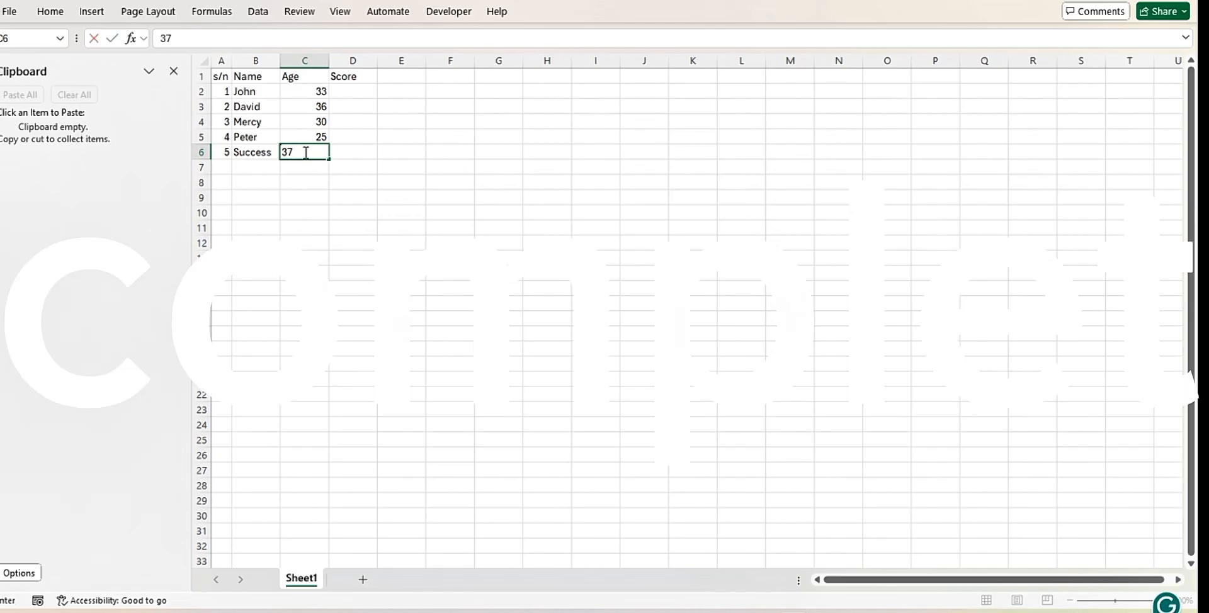
Enter the scores 60, 65, 56, 70 and 53 in the Score column, cells D2 to D6
left_click(352, 90)
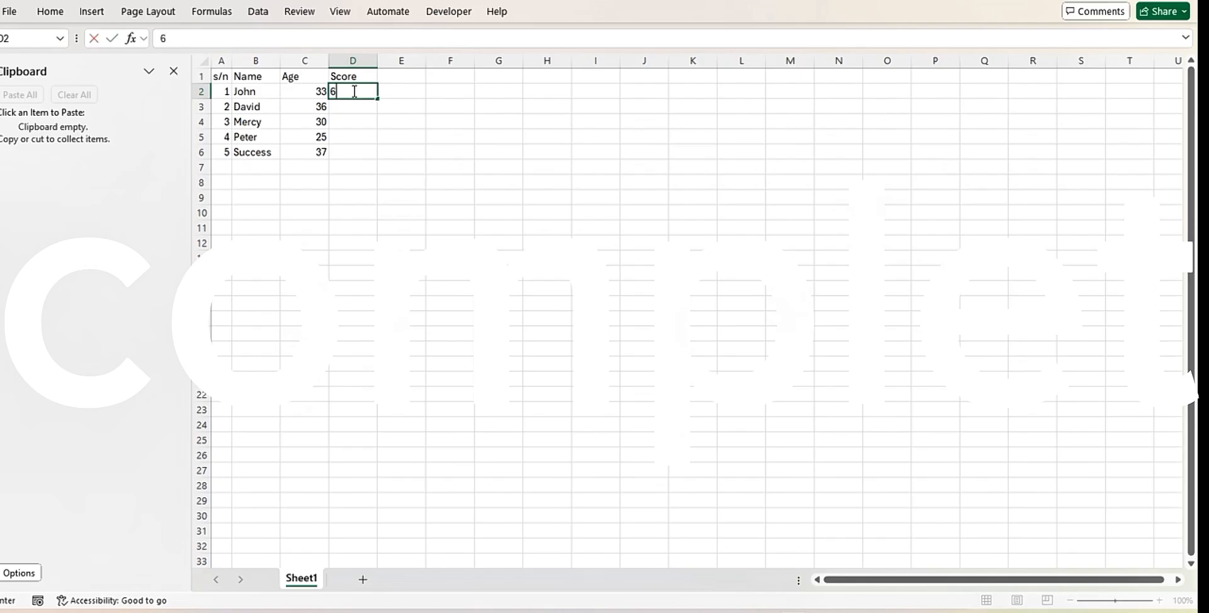
type("60")
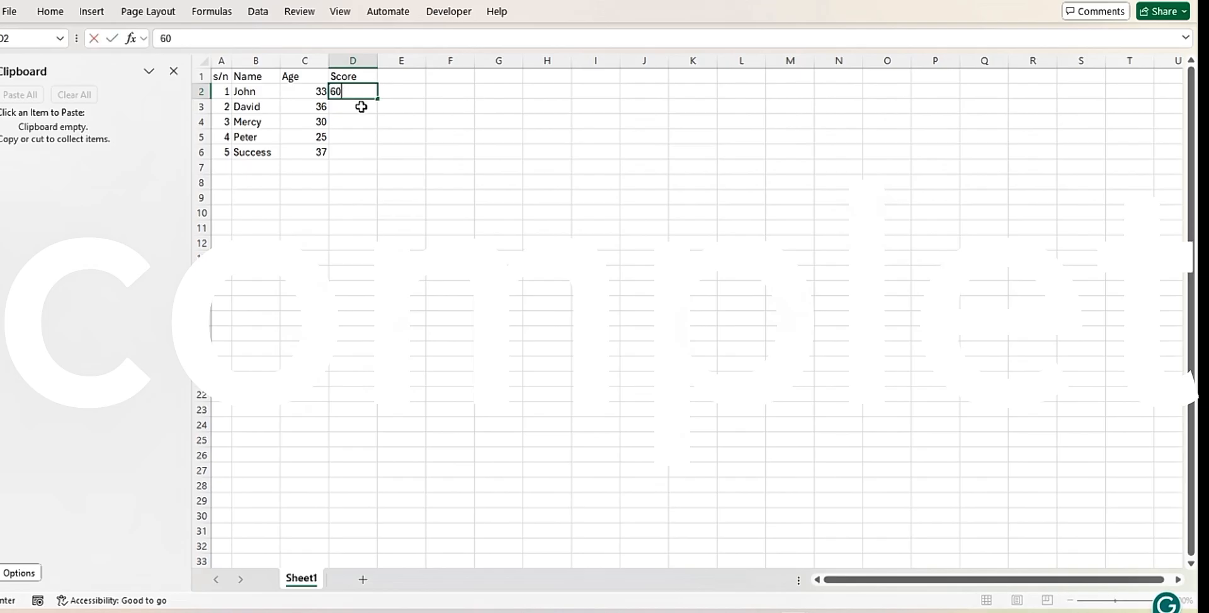
left_click(361, 106)
type("6")
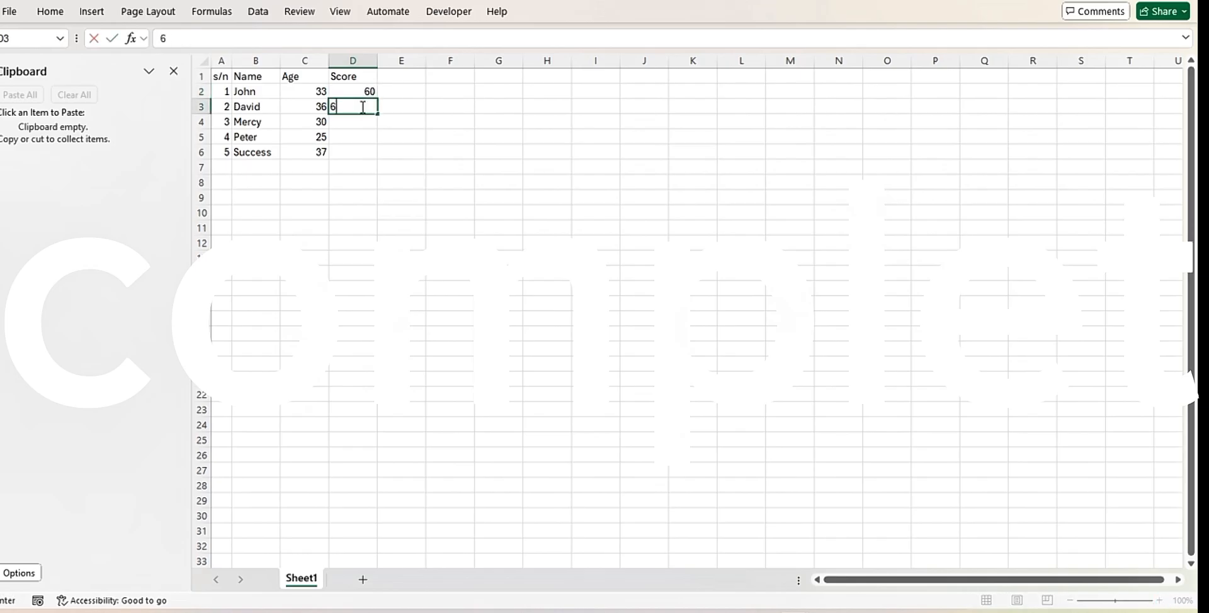
type("5")
left_click(362, 121)
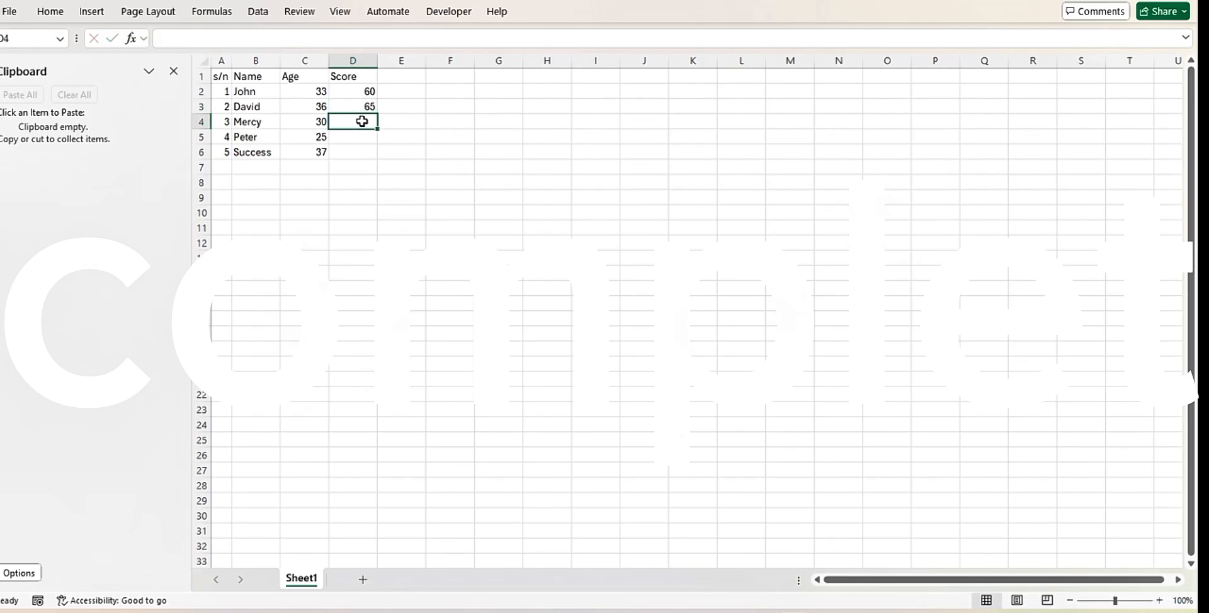
type("5")
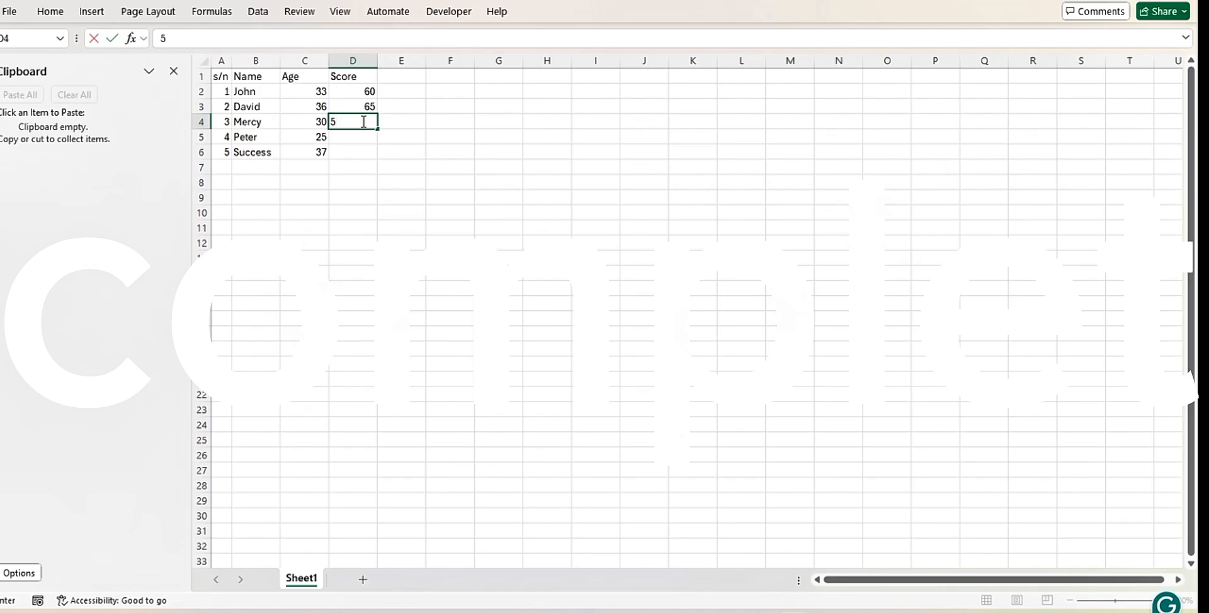
type("6")
key("Return")
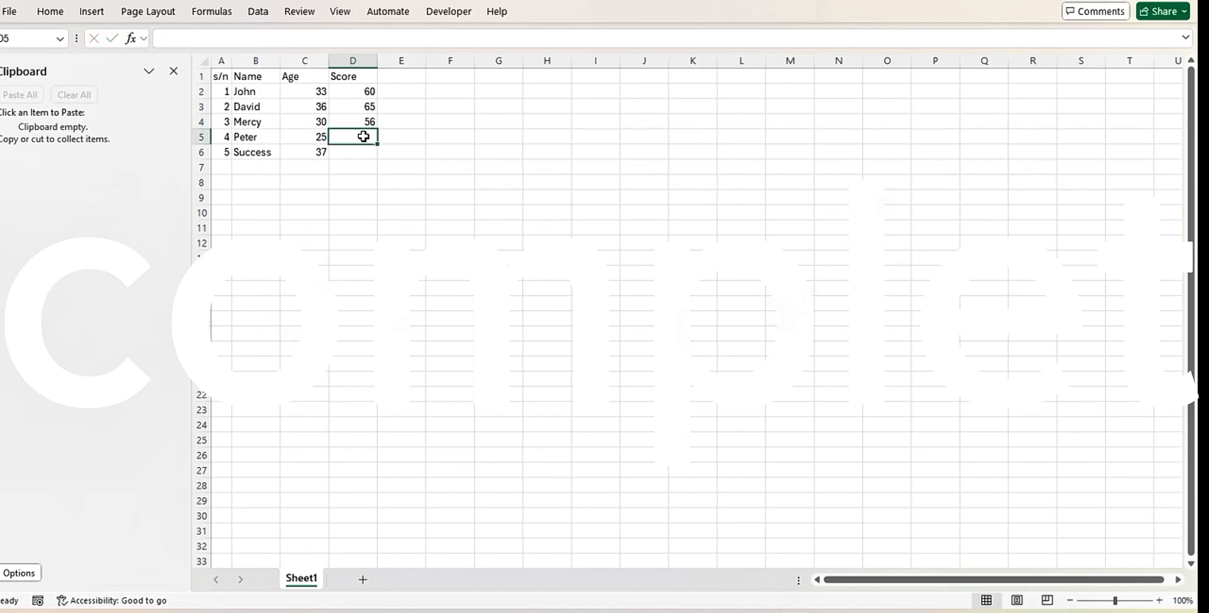
type("70")
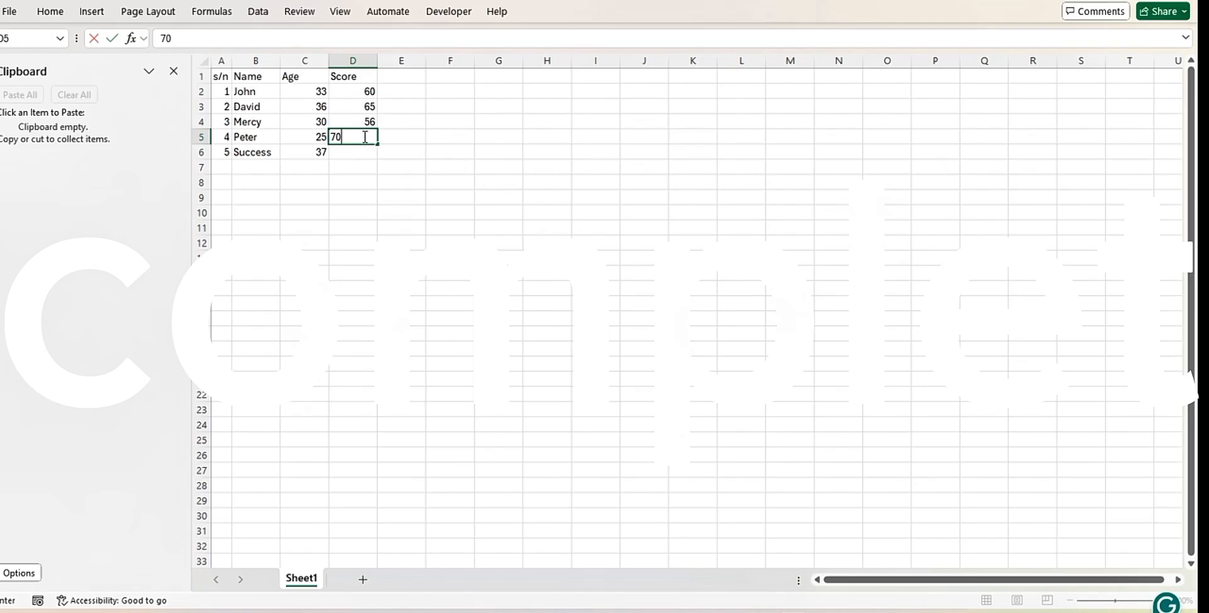
key("Return")
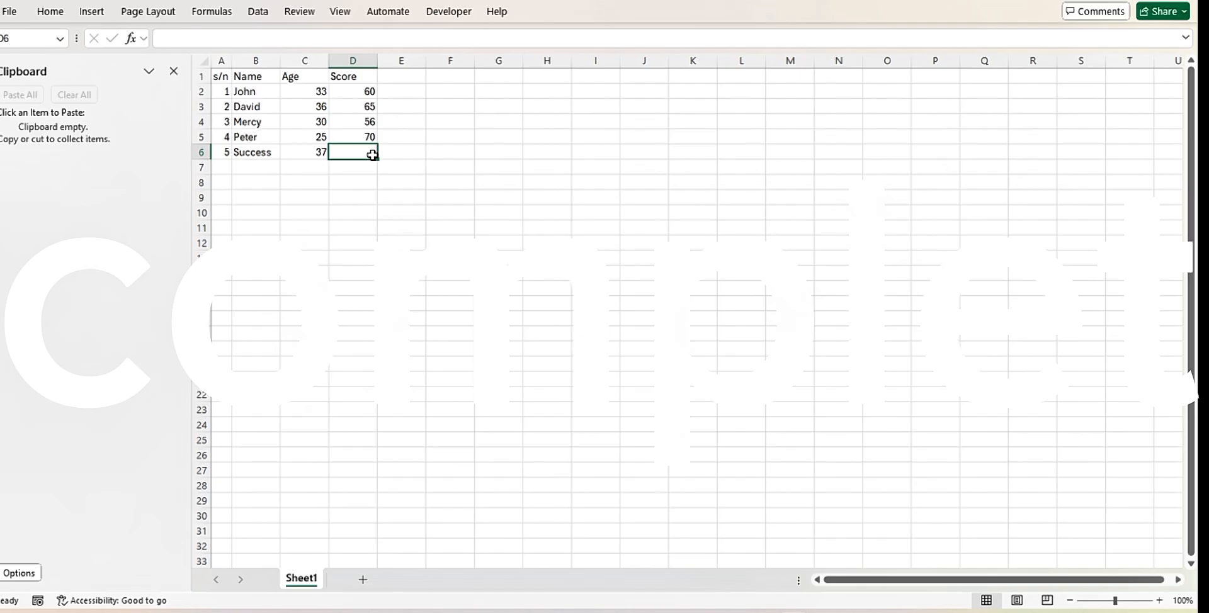
type("5")
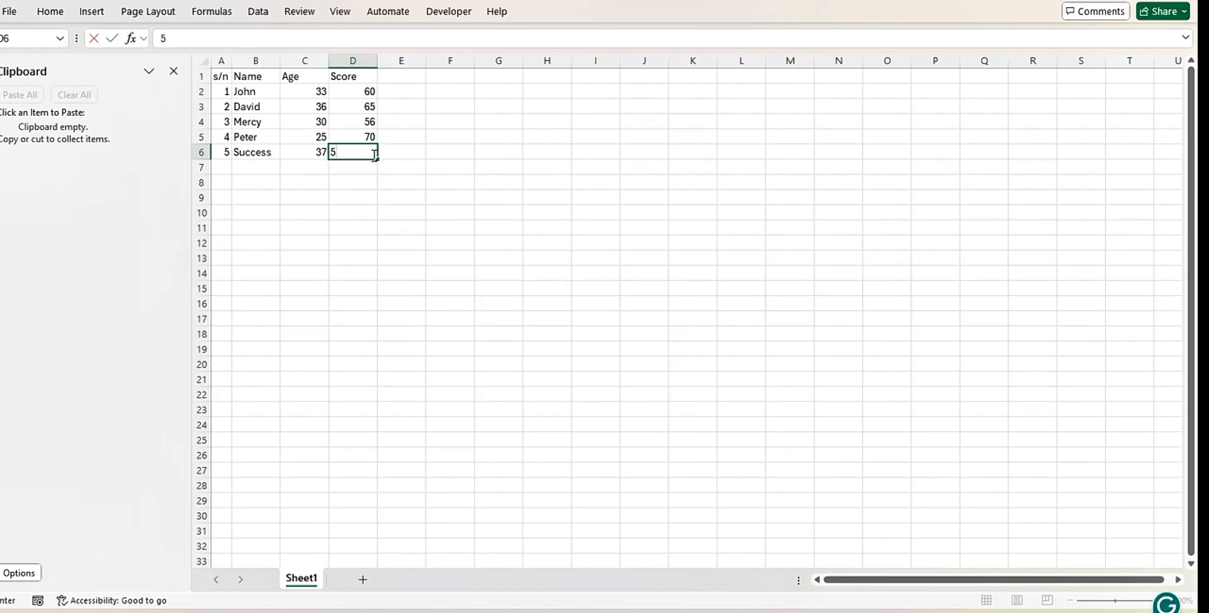
type("3")
left_click(315, 166)
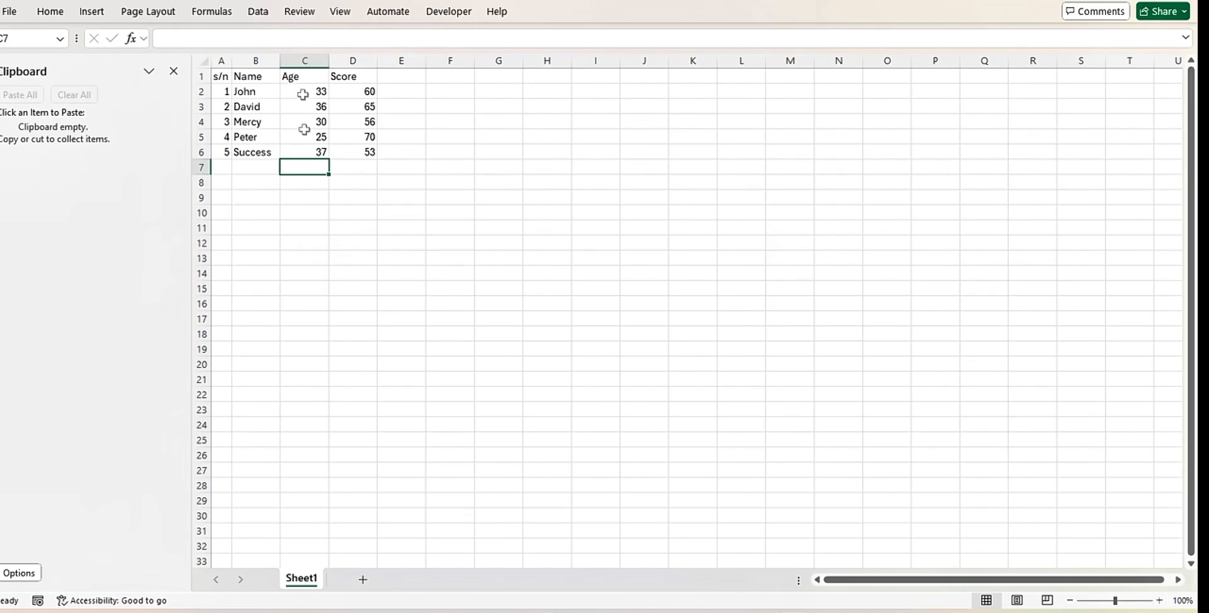
Make the s/n and Name header texts in cells A1 and B1 bold
left_click(224, 76)
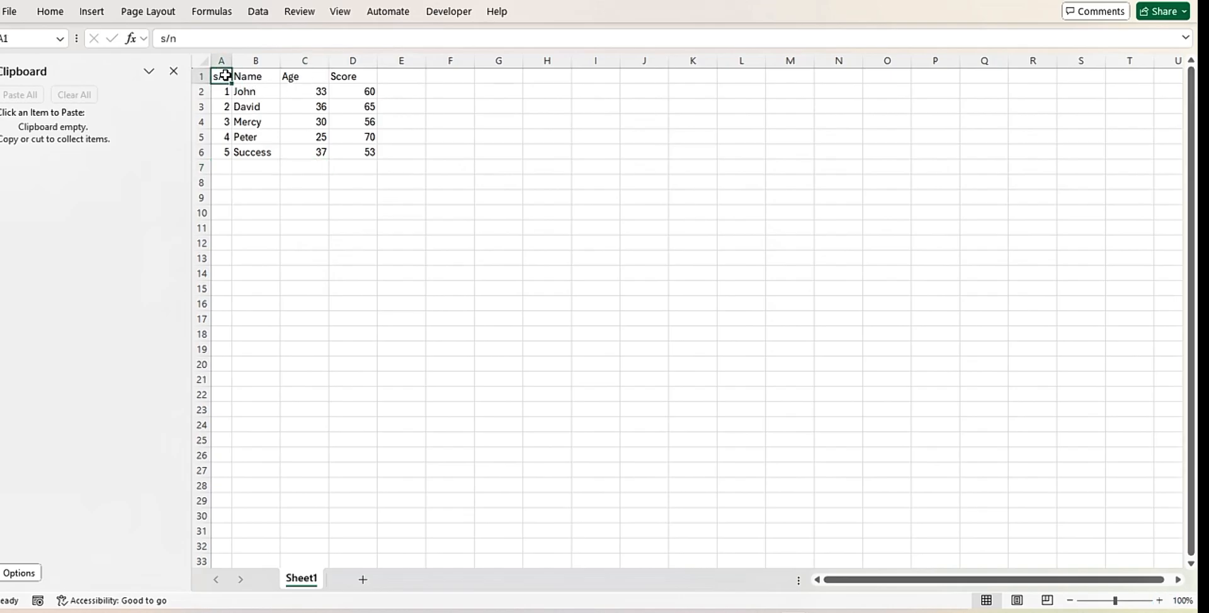
double_click(225, 76)
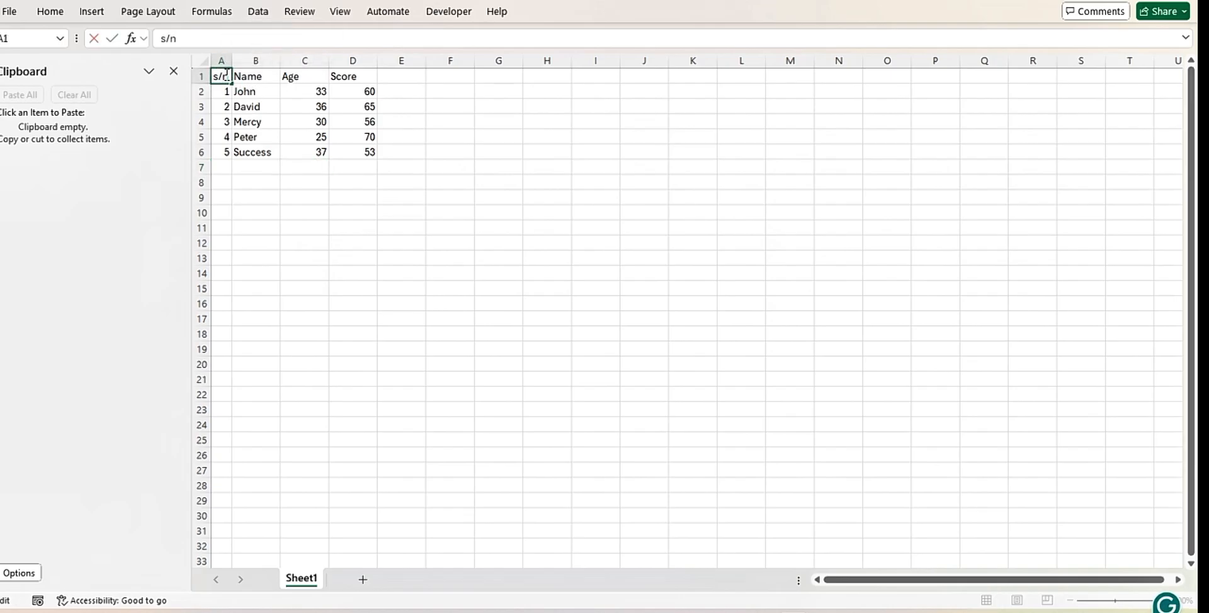
double_click(226, 75)
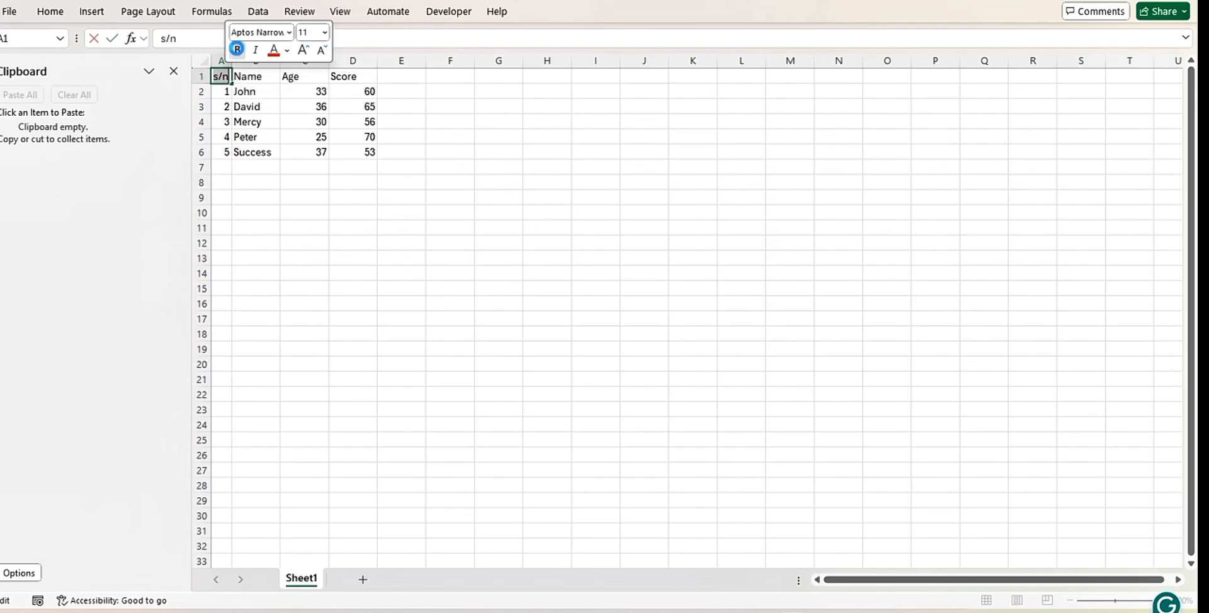
left_click(237, 49)
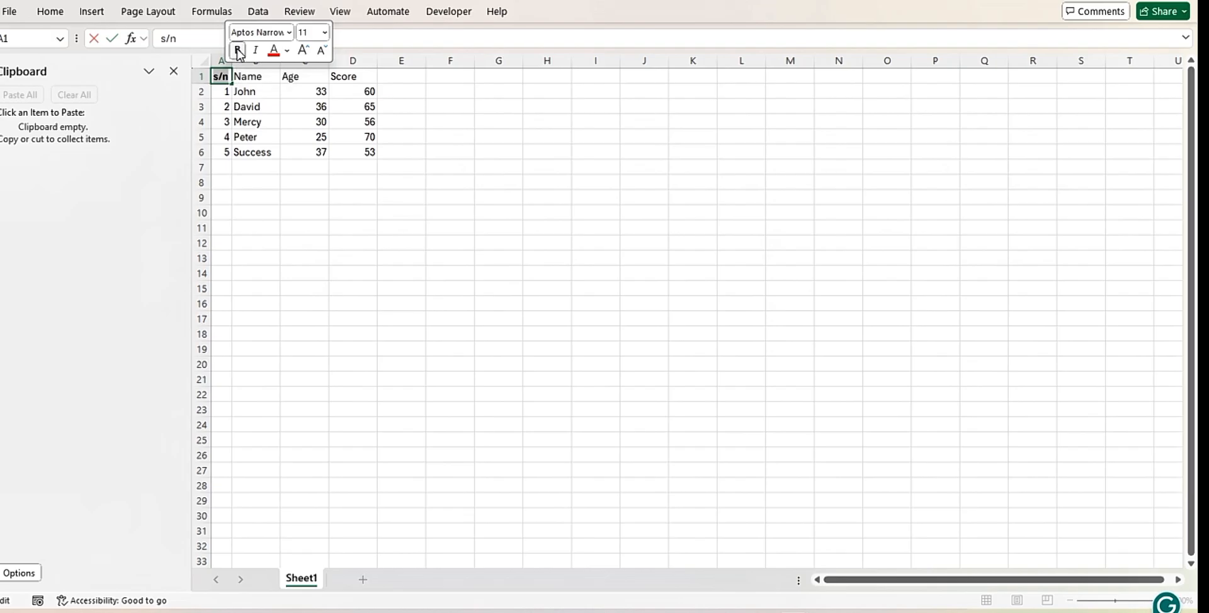
left_click(249, 79)
double_click(250, 79)
left_click(250, 79)
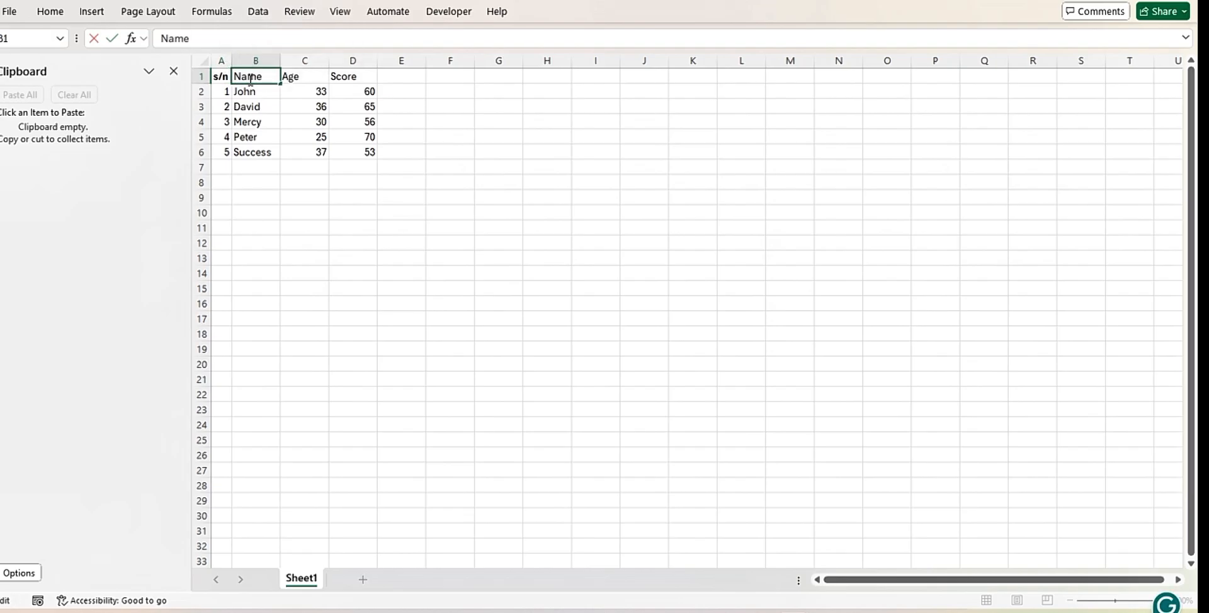
double_click(250, 78)
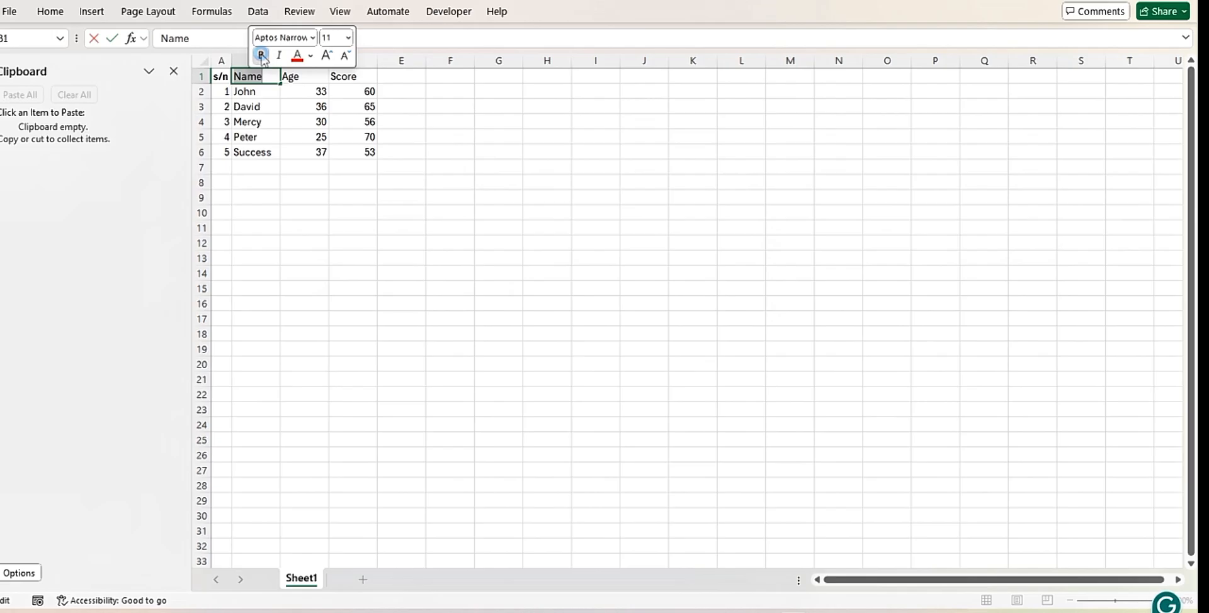
left_click(261, 55)
Make the Age and Score header texts in cells C1 and D1 bold
left_click(290, 77)
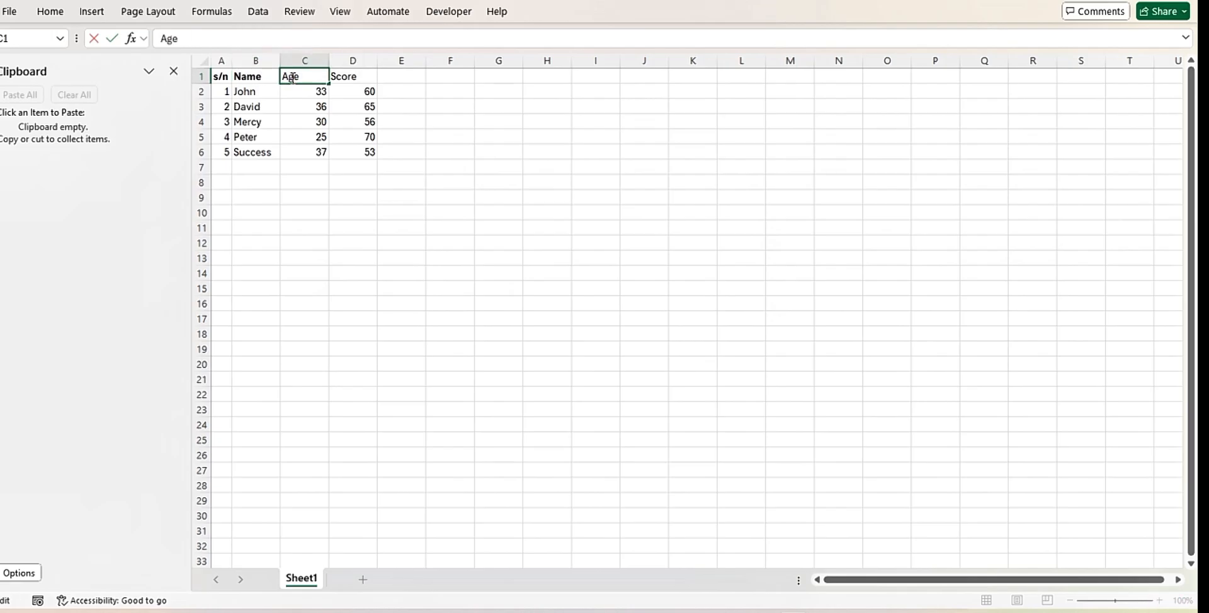
double_click(291, 77)
left_click(303, 54)
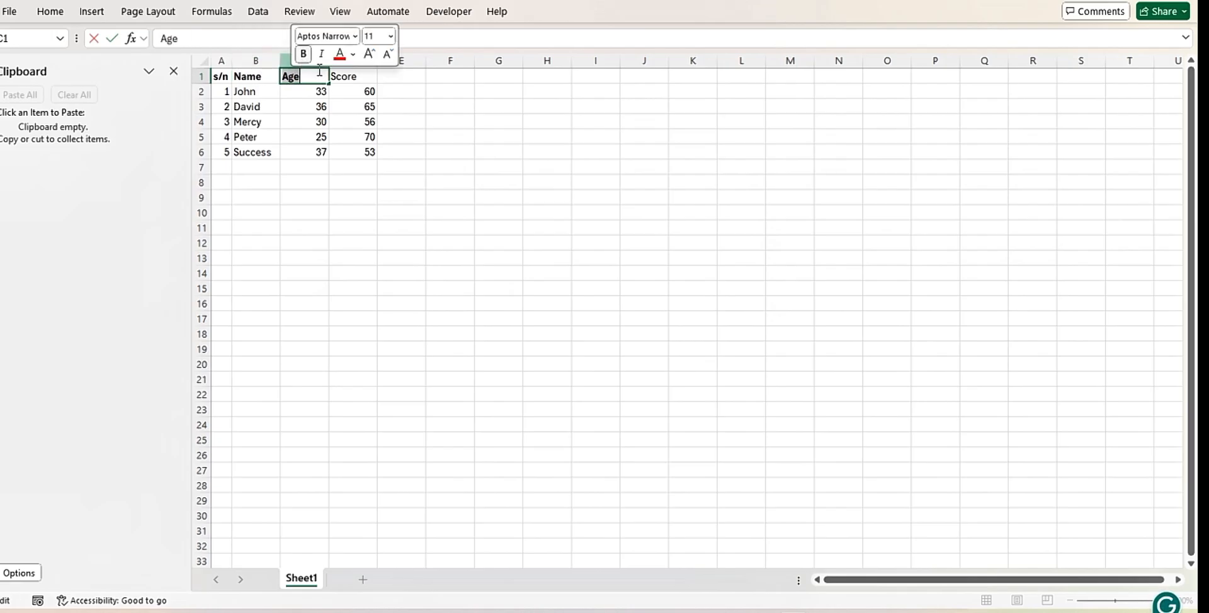
left_click(338, 79)
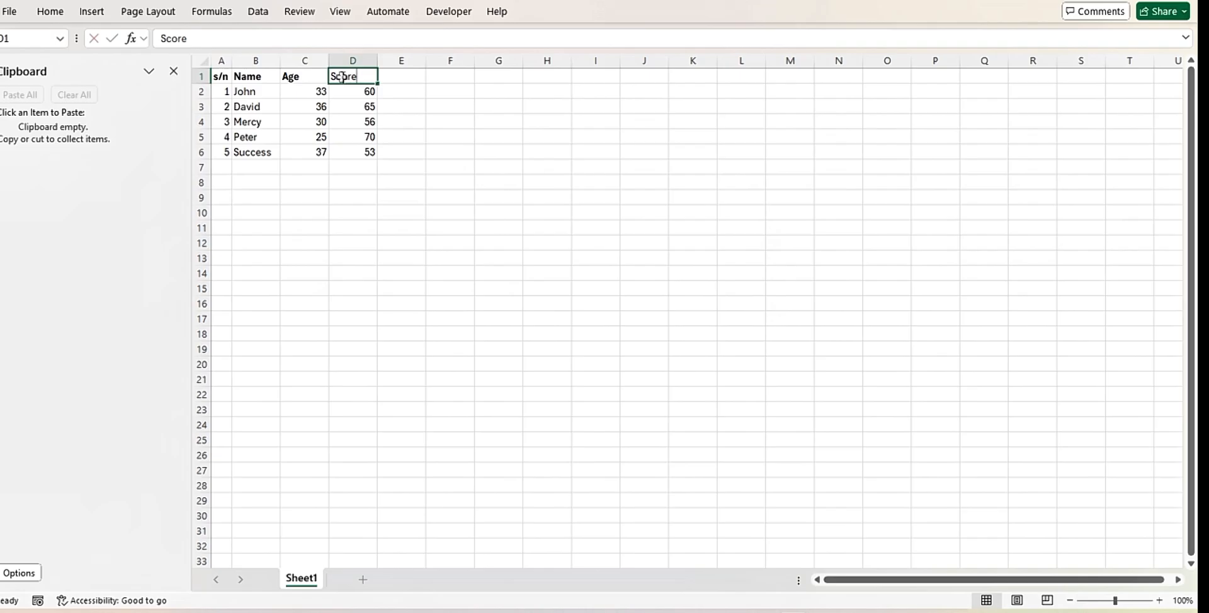
double_click(342, 77)
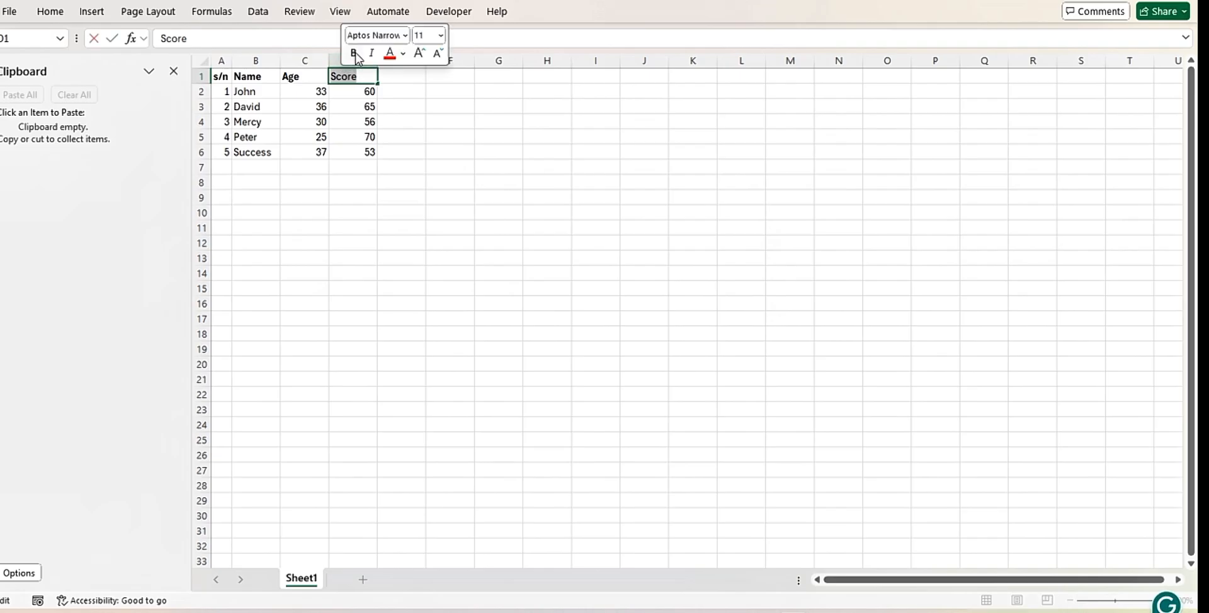
left_click(354, 54)
left_click(338, 108)
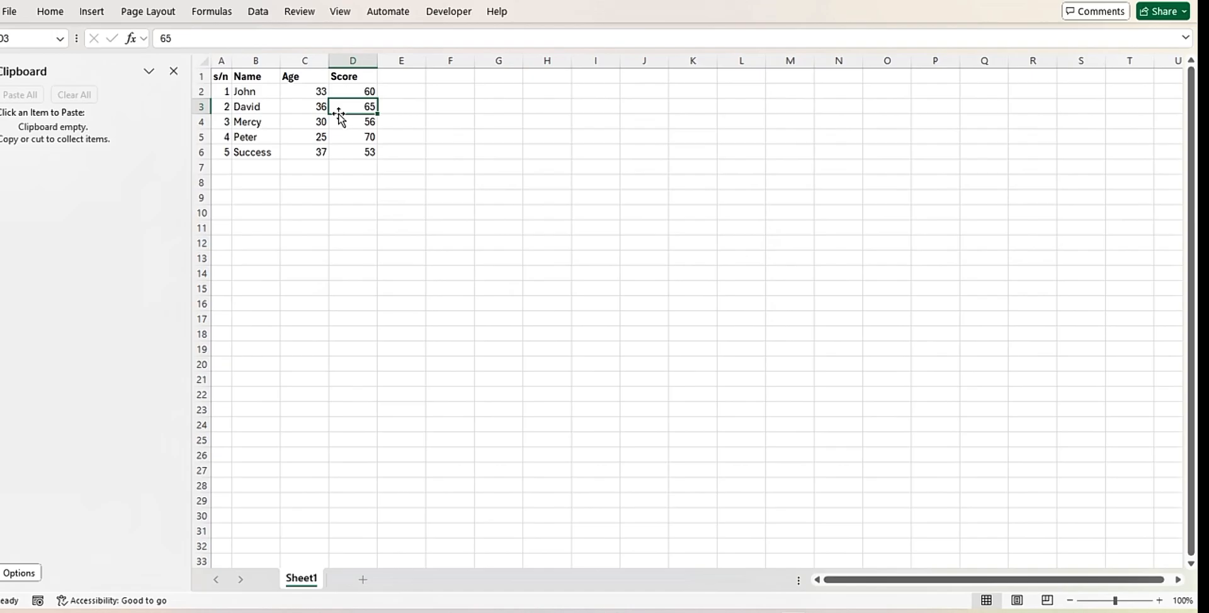
Start saving the workbook as a new file on this PC and browse to the Documents folder
left_click(9, 12)
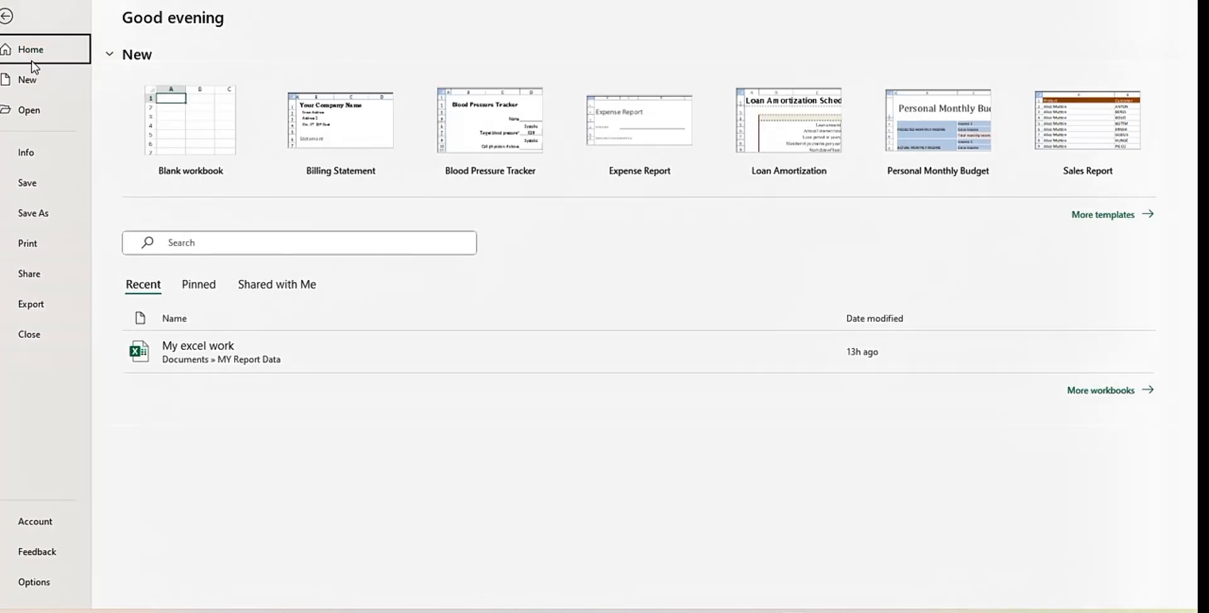
left_click(35, 215)
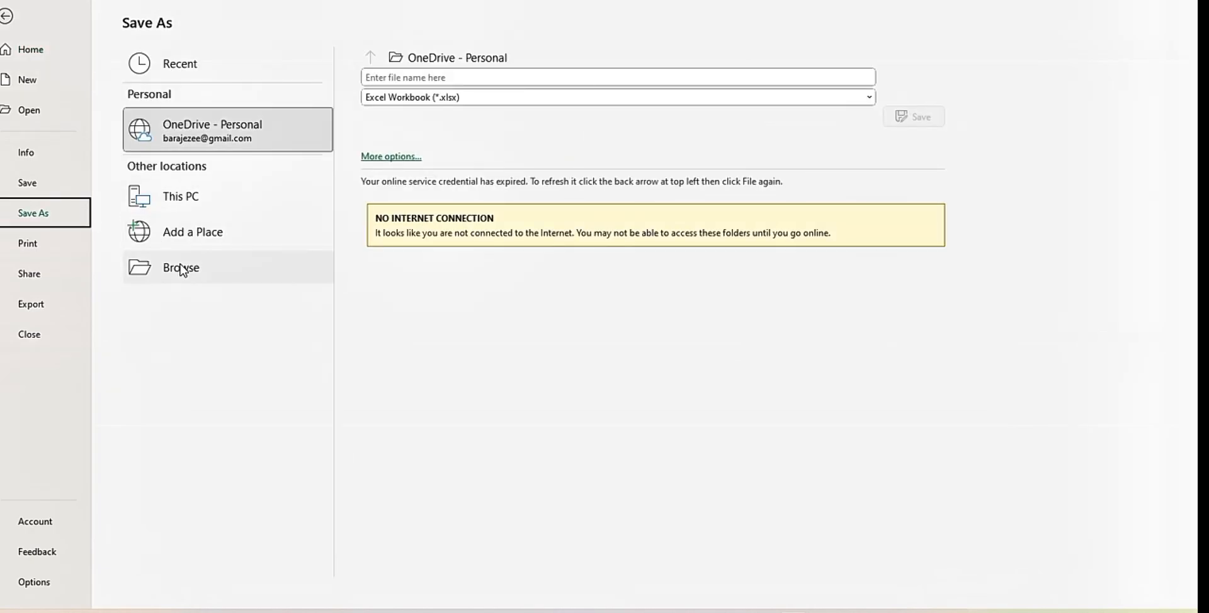
left_click(179, 203)
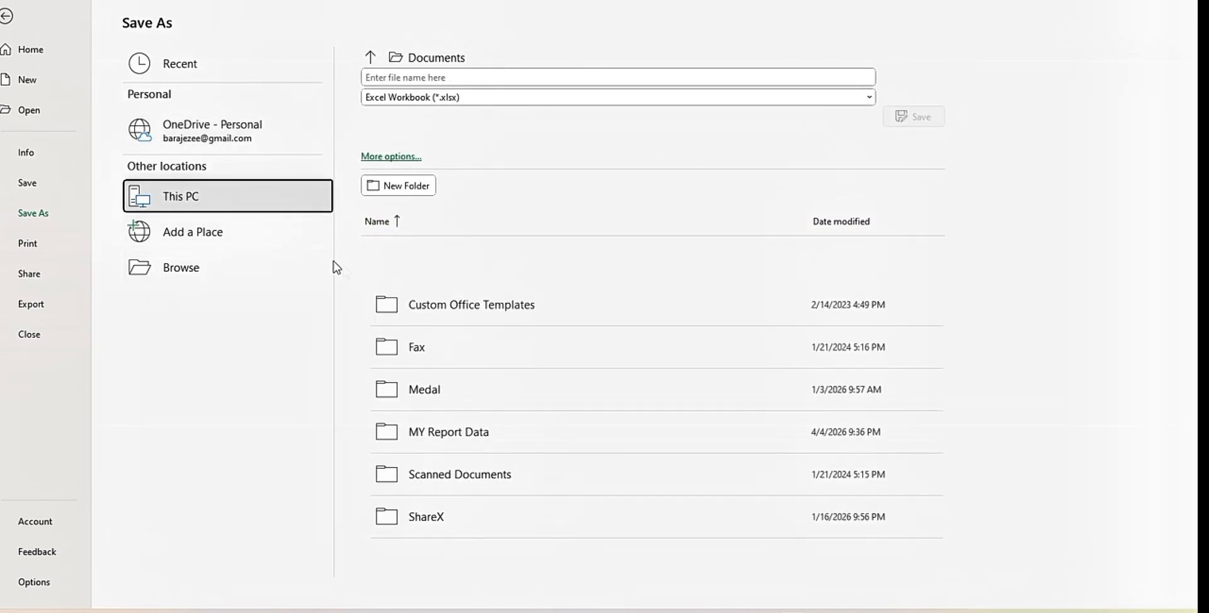
left_click(193, 274)
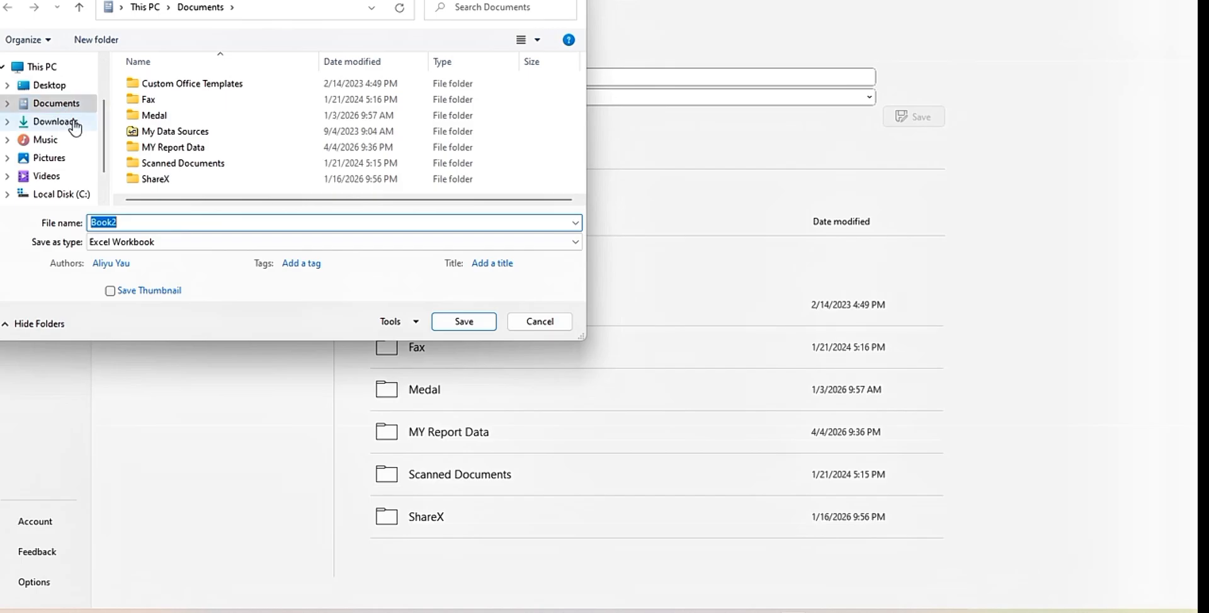
Replace the proposed file name with "My student score"
left_click(141, 225)
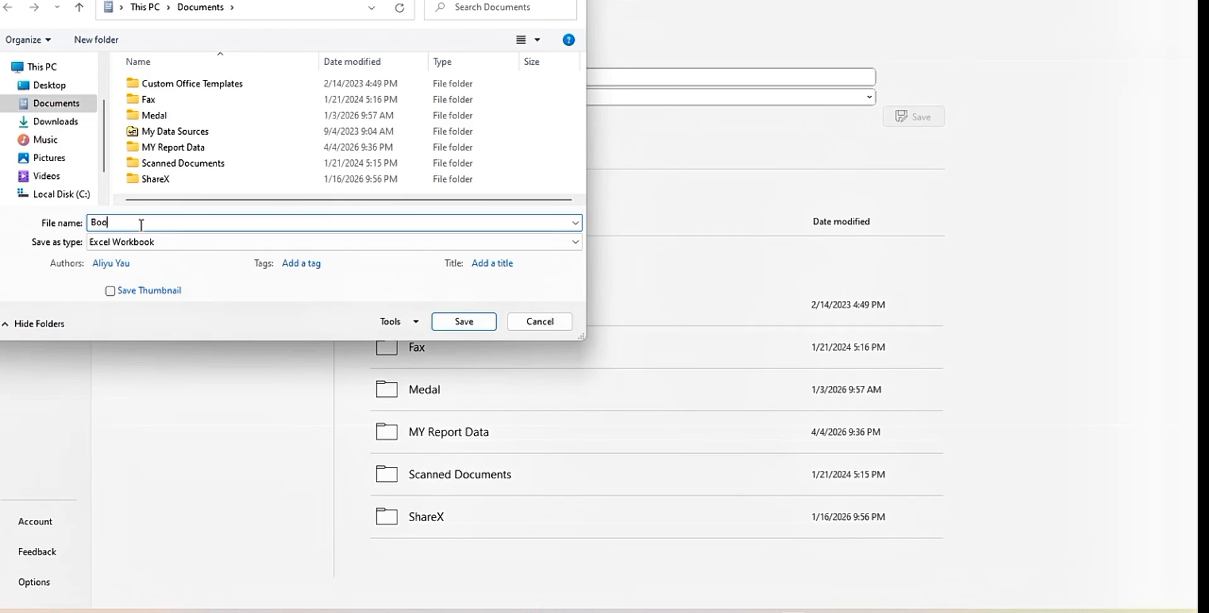
key("BackSpace")
key("BackSpace")
type("M")
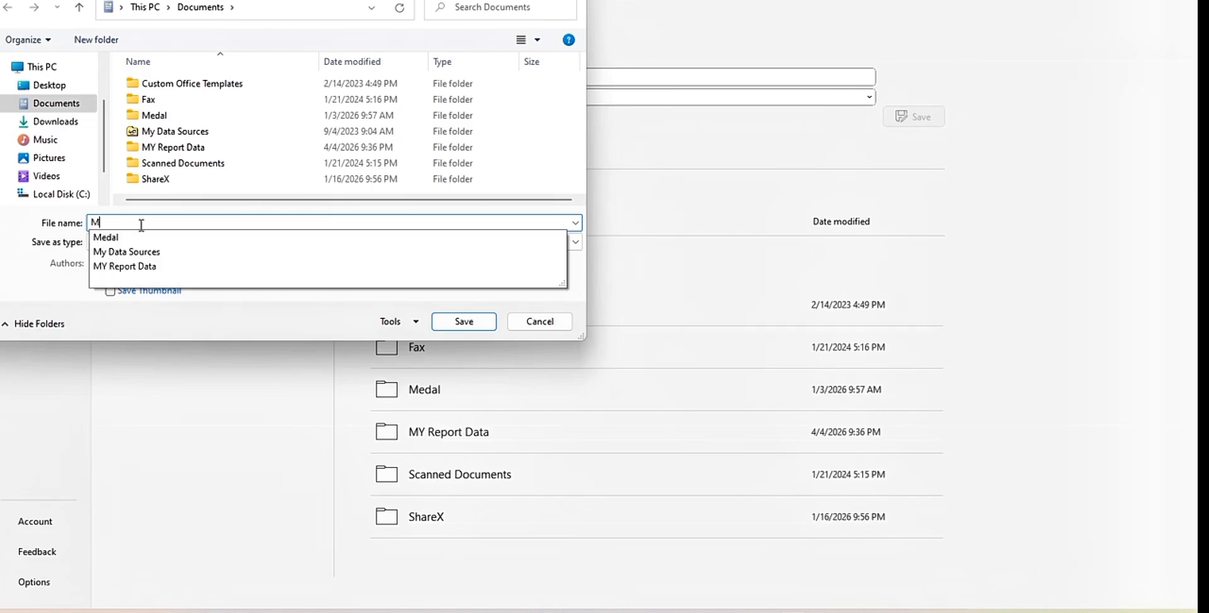
type("Y")
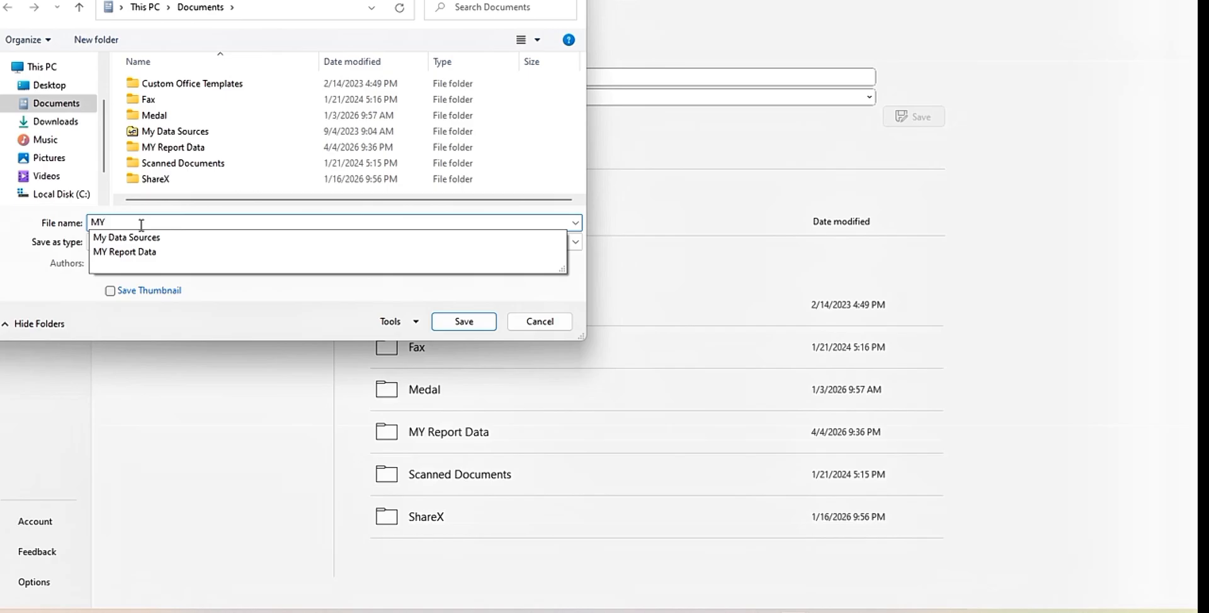
key("BackSpace")
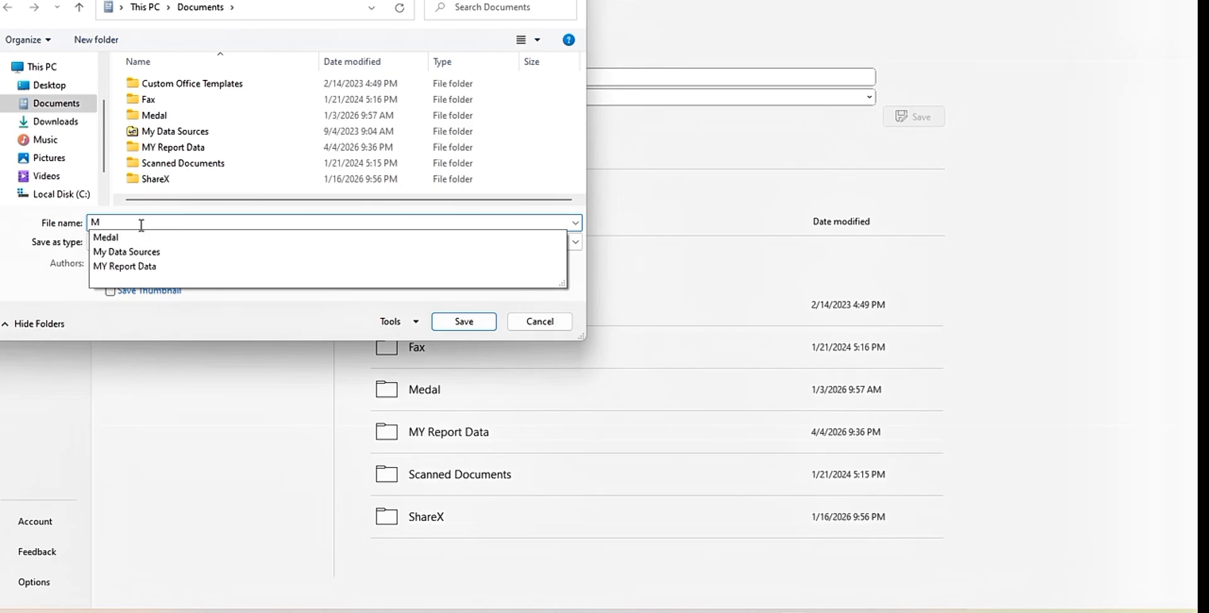
type("y st")
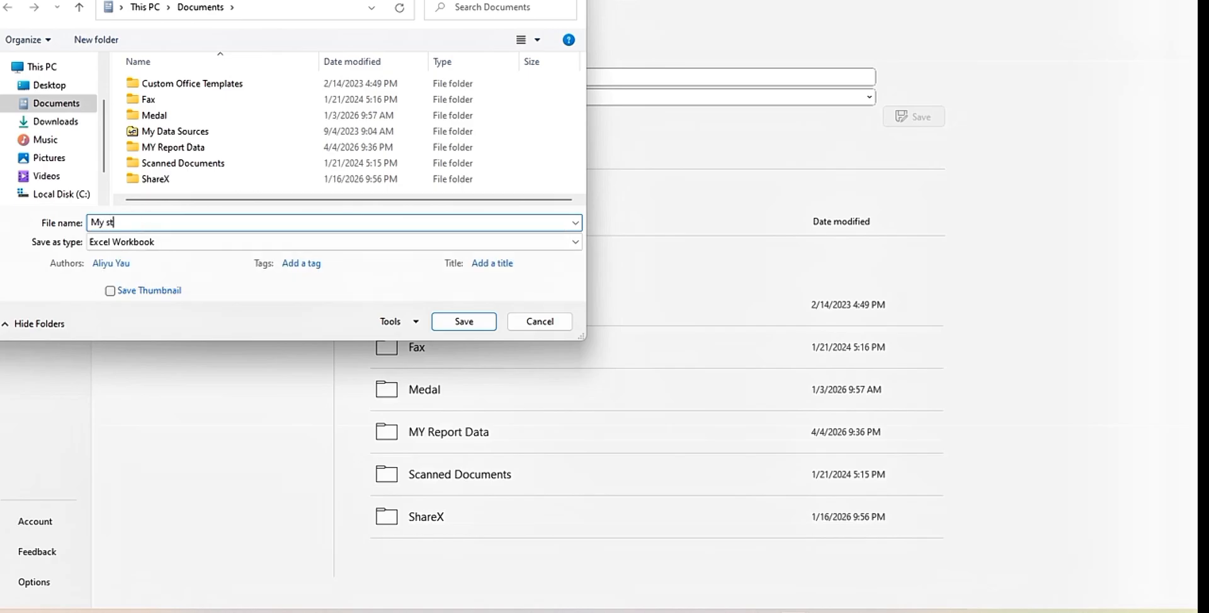
type("udent score")
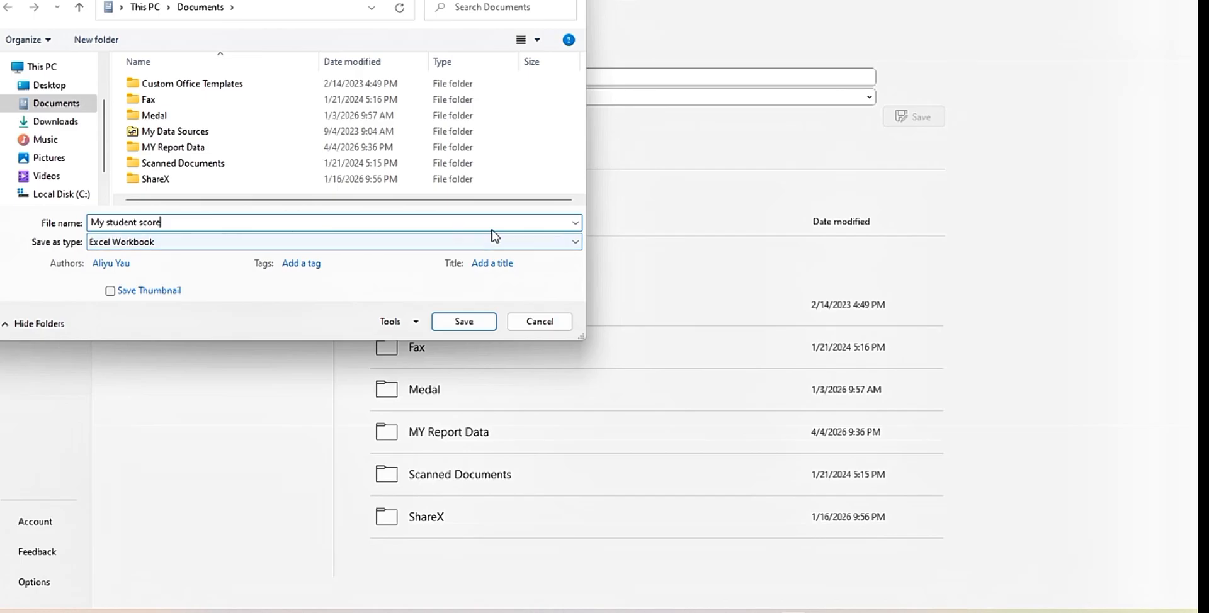
Keep Excel Workbook as the file type and save the workbook in the Documents folder
left_click(573, 248)
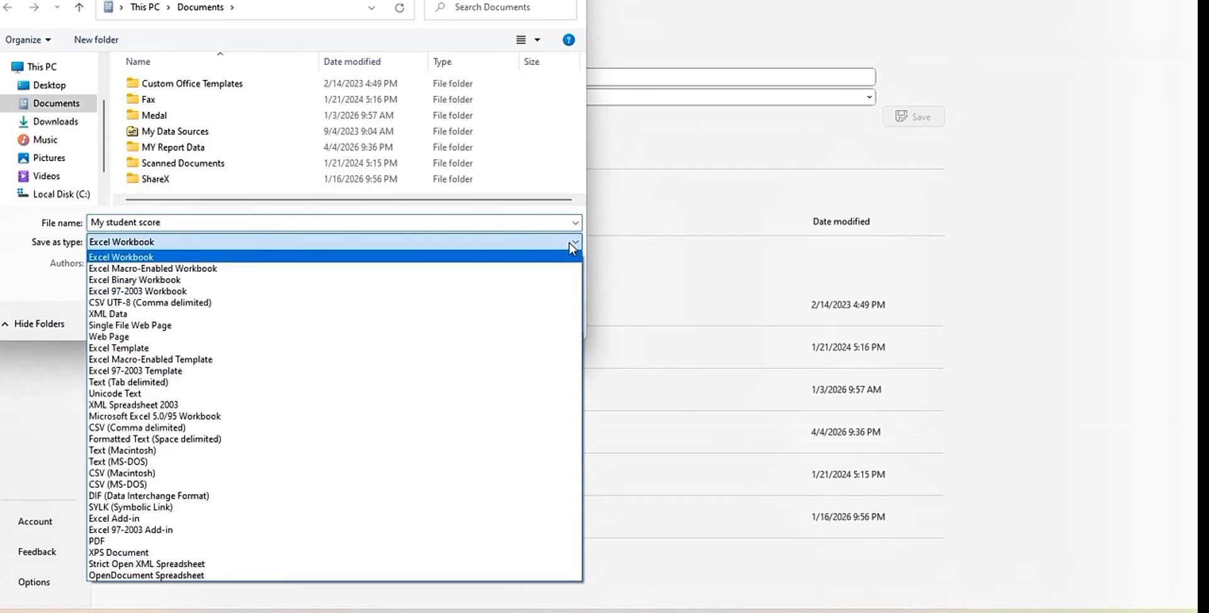
left_click(573, 248)
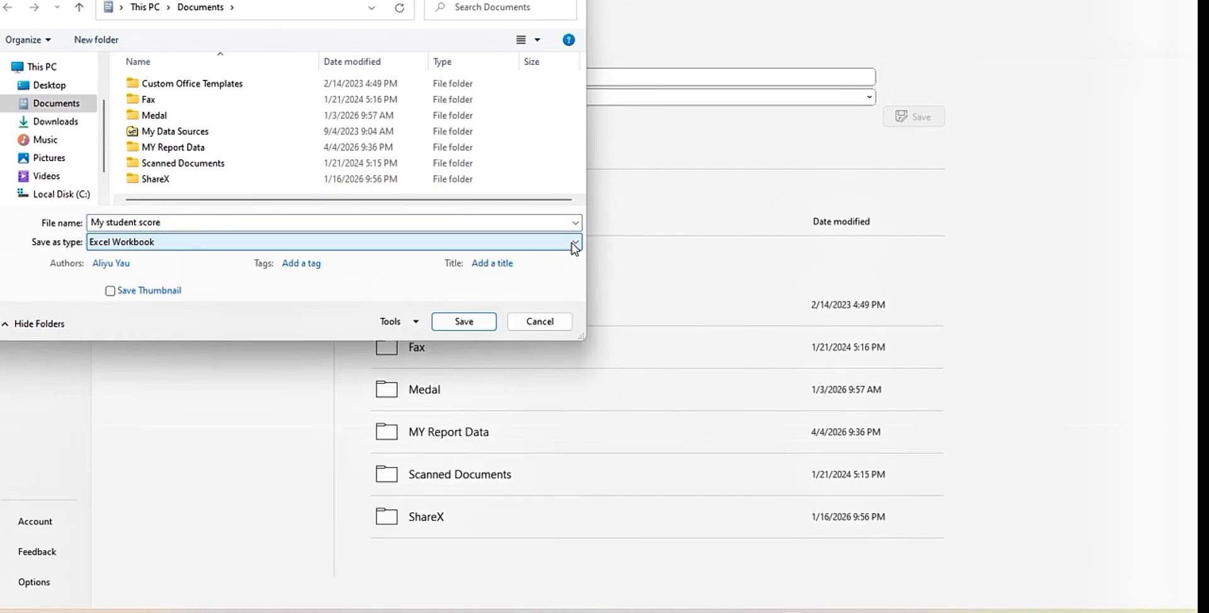
left_click(573, 245)
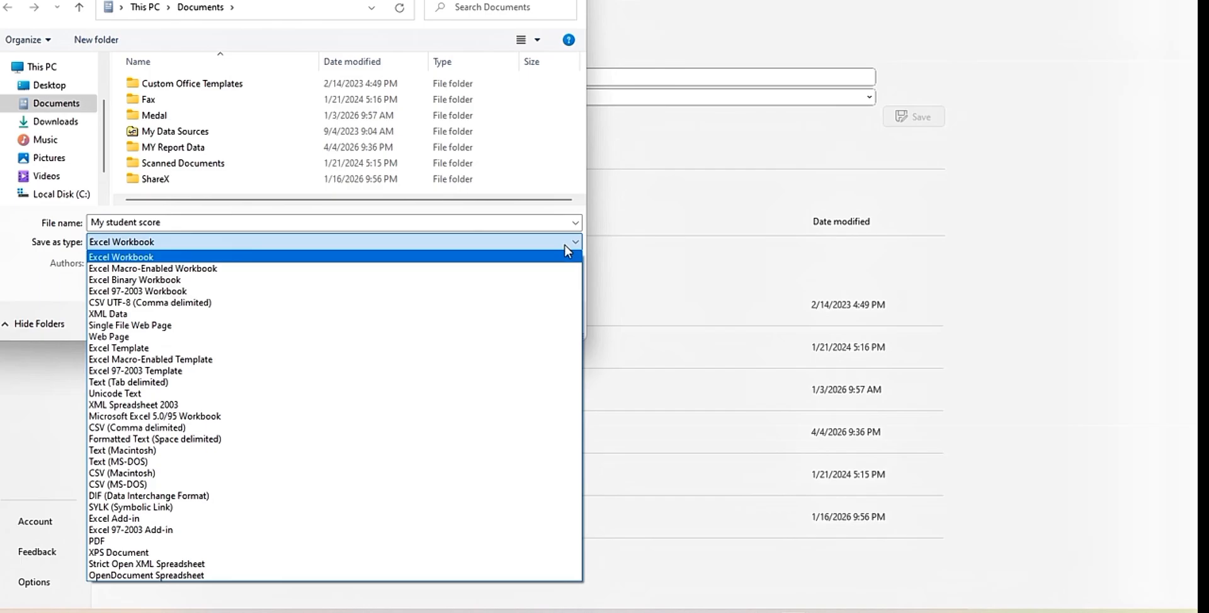
left_click(471, 260)
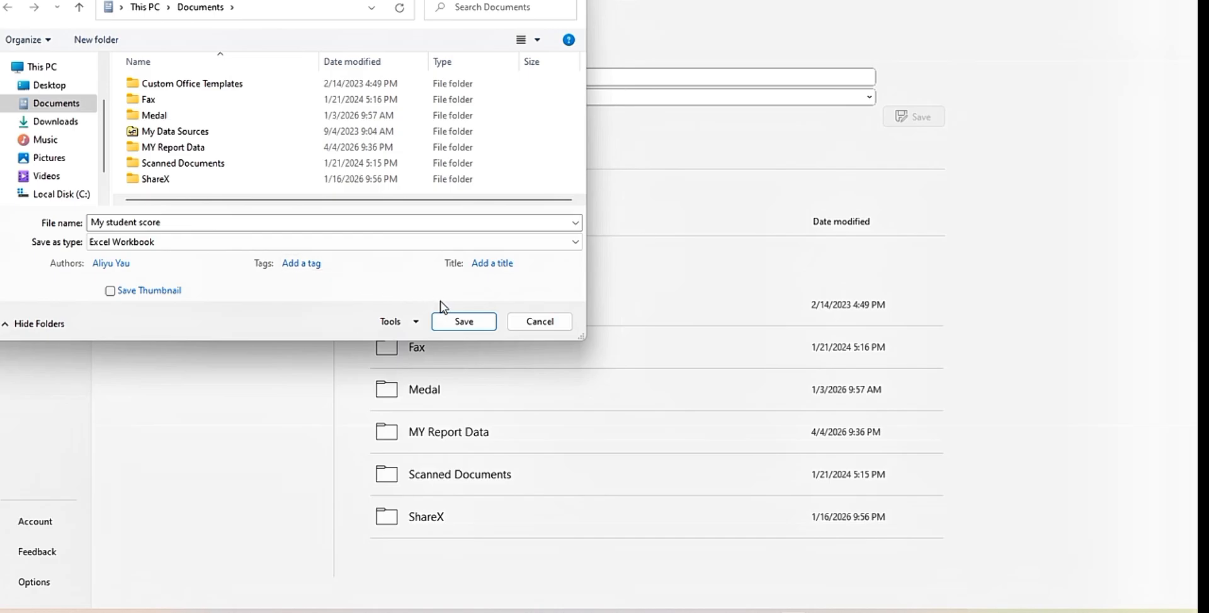
left_click(463, 322)
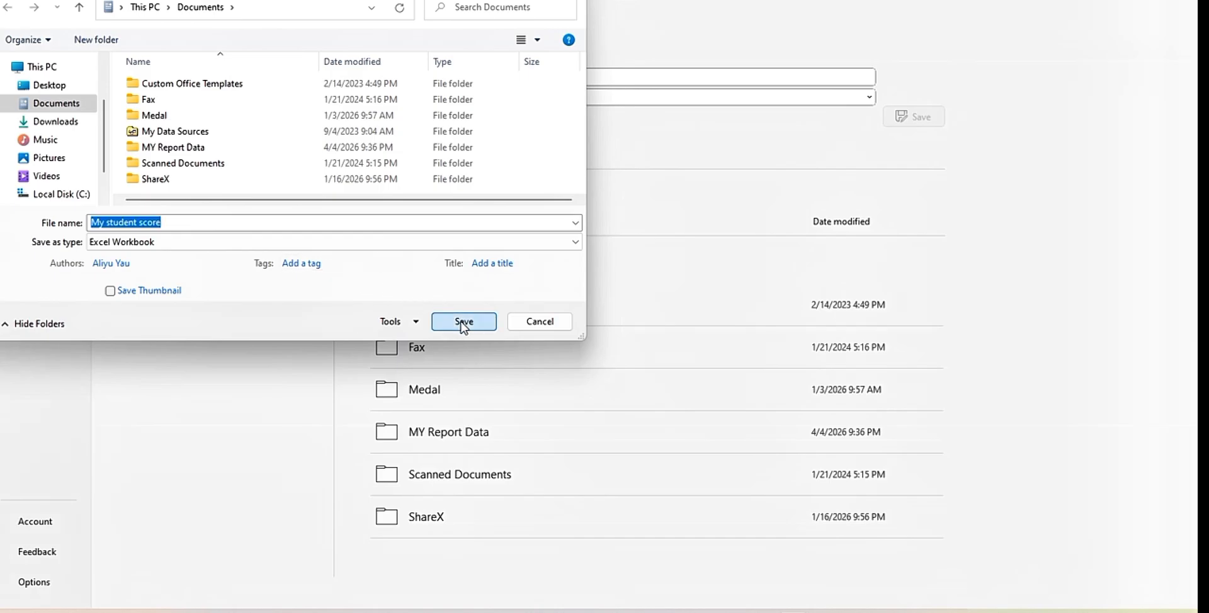